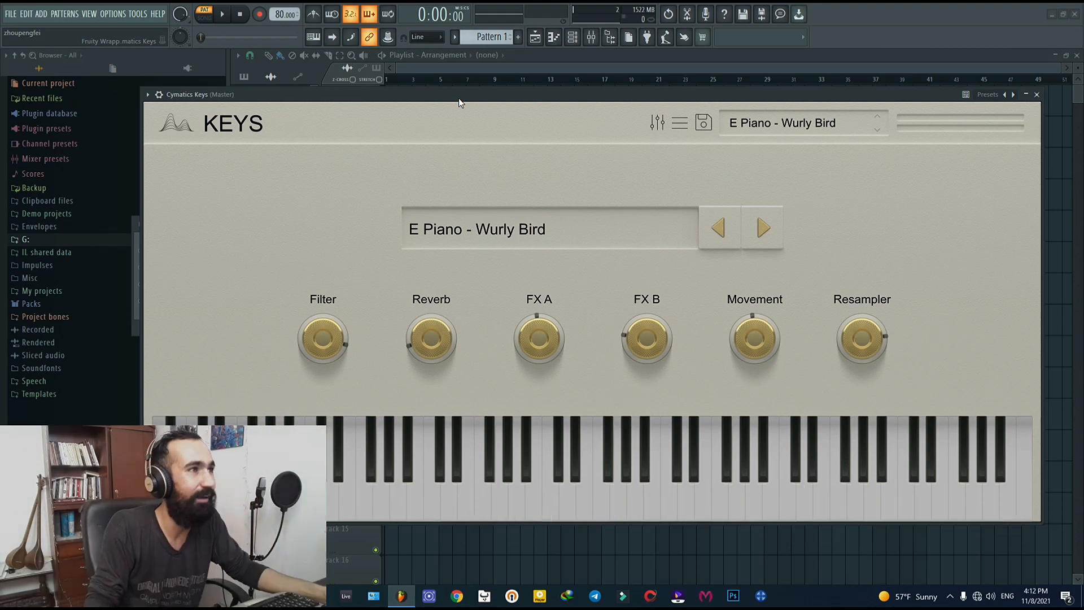
Step: Browse the Factory presets of the Keys plugin, from the E Piano sounds through Lofi and Piano to Pluck
left_click_drag(479, 92, 477, 83)
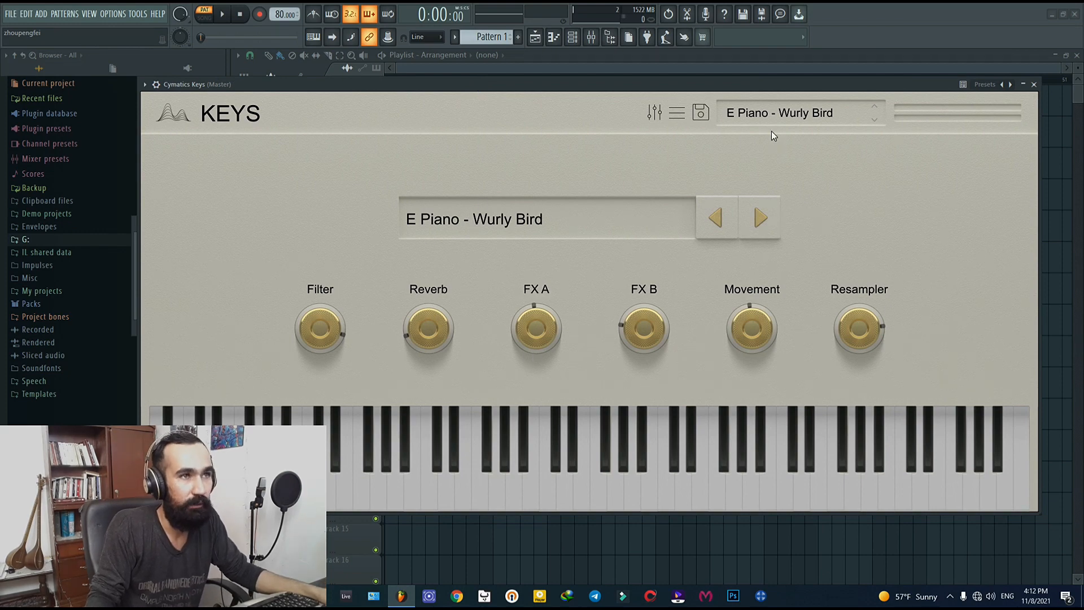
left_click(765, 111)
mouse_move(771, 147)
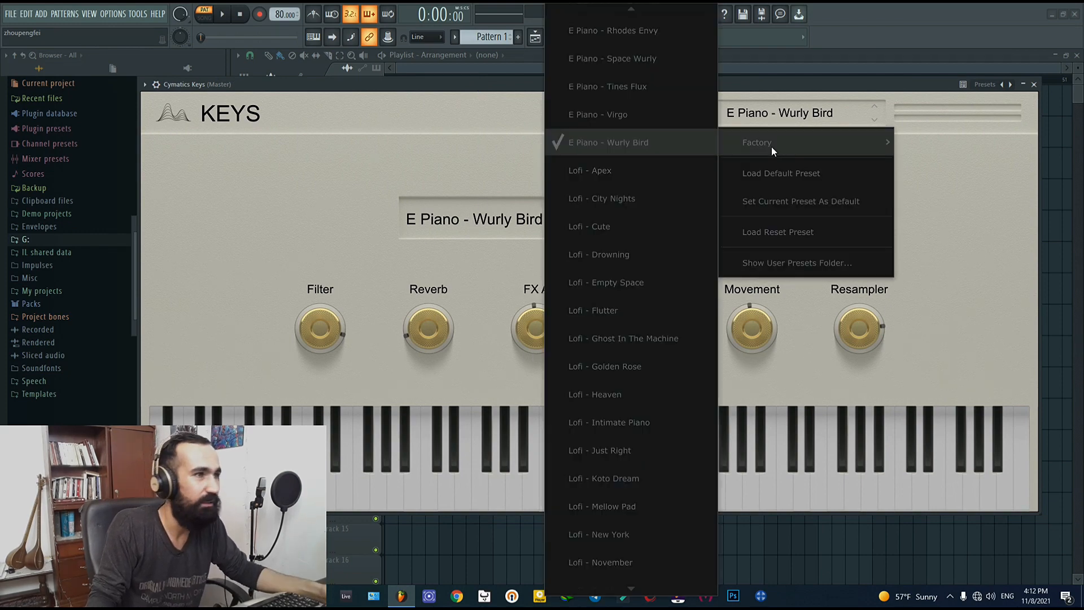
scroll(642, 178, "up", 3)
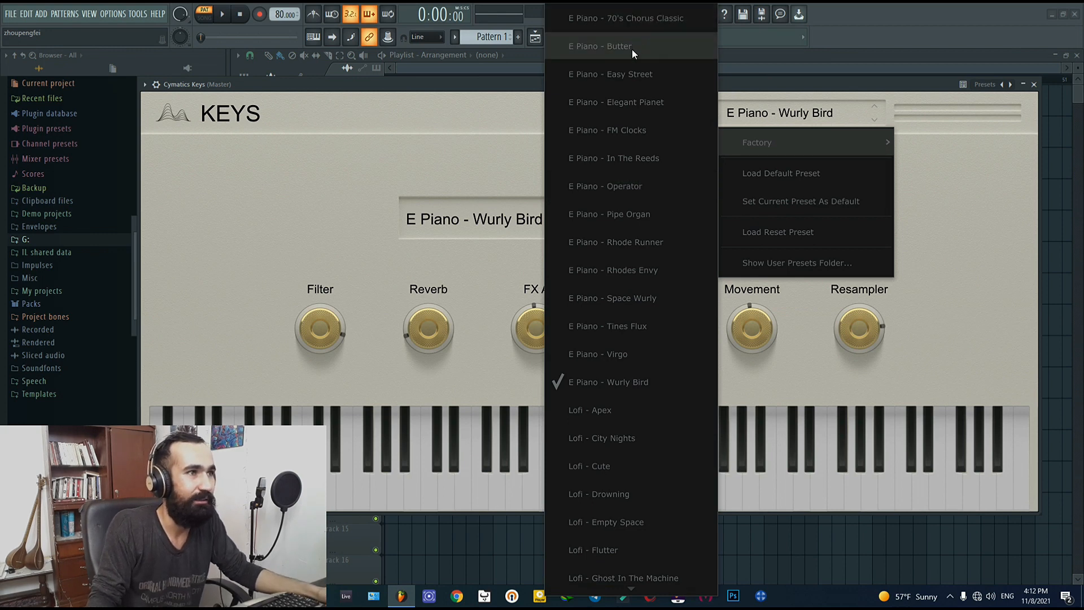
scroll(607, 237, "down", 3)
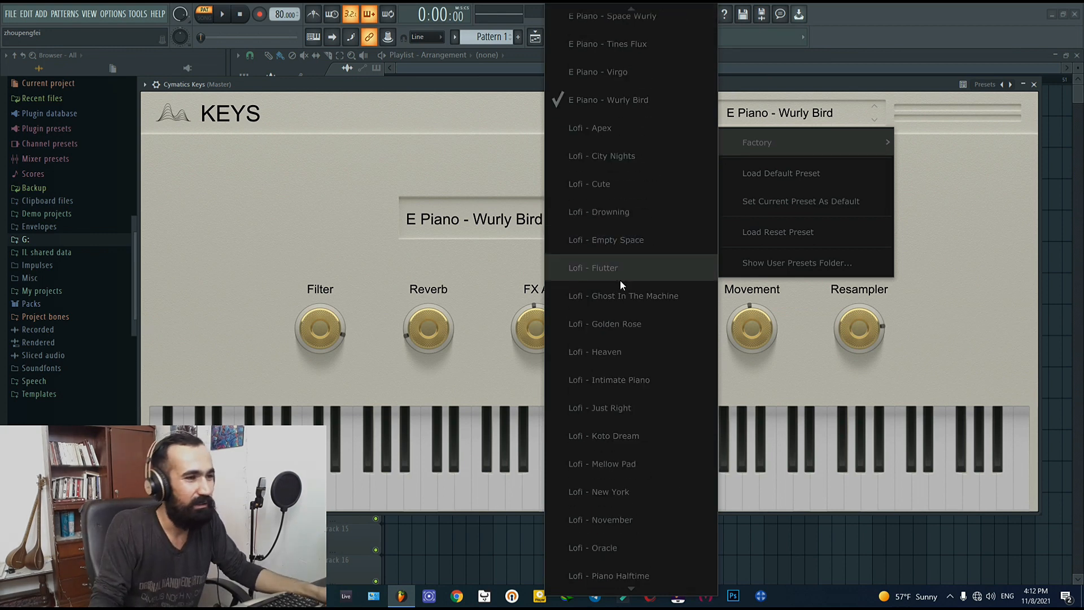
scroll(620, 282, "down", 1)
scroll(620, 280, "down", 1)
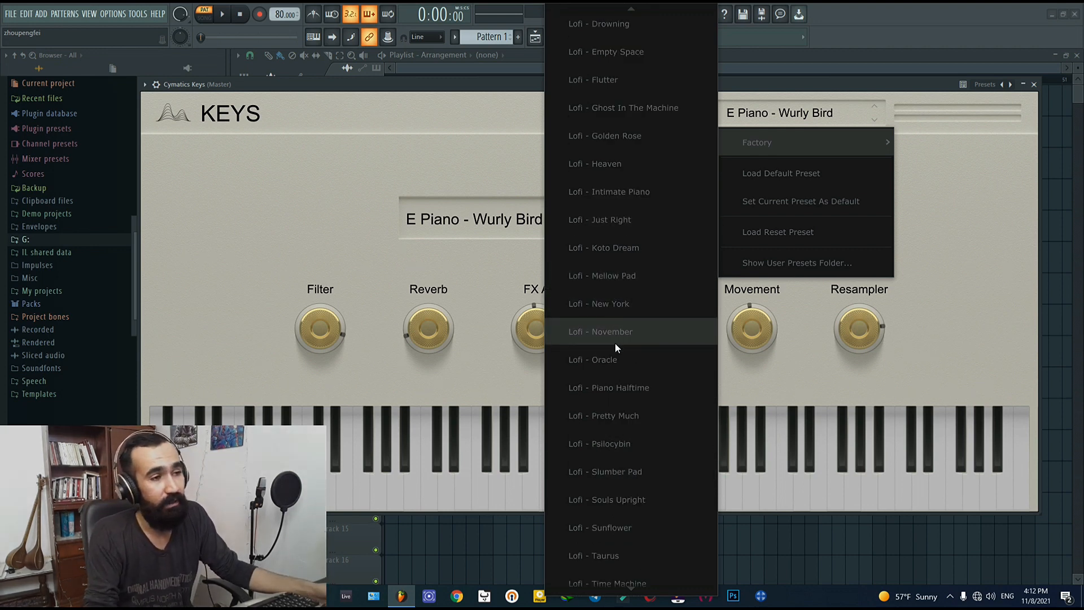
scroll(615, 343, "down", 5)
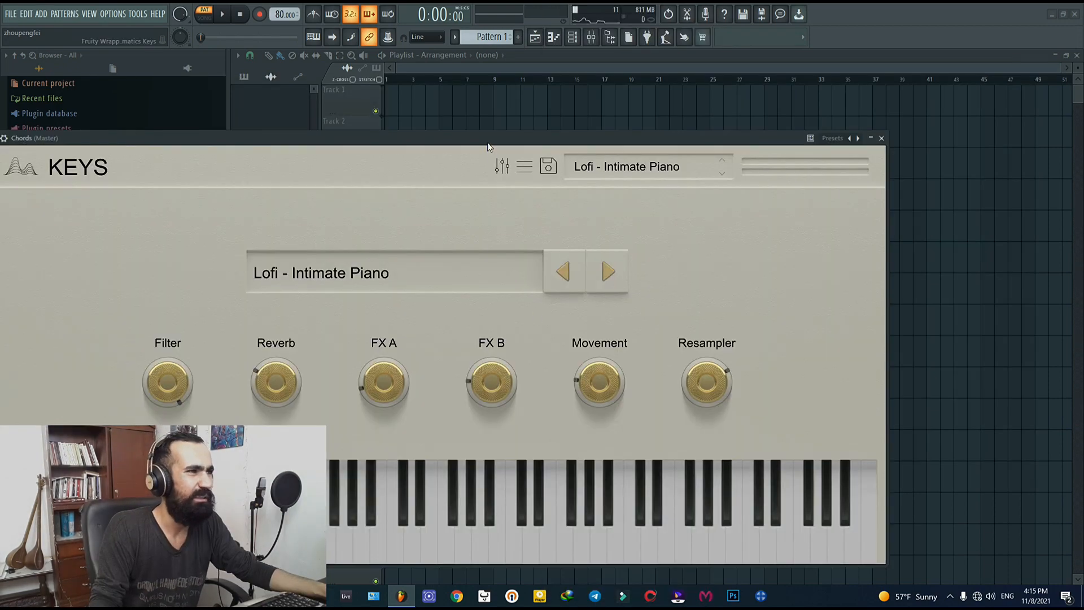
left_click_drag(492, 140, 641, 107)
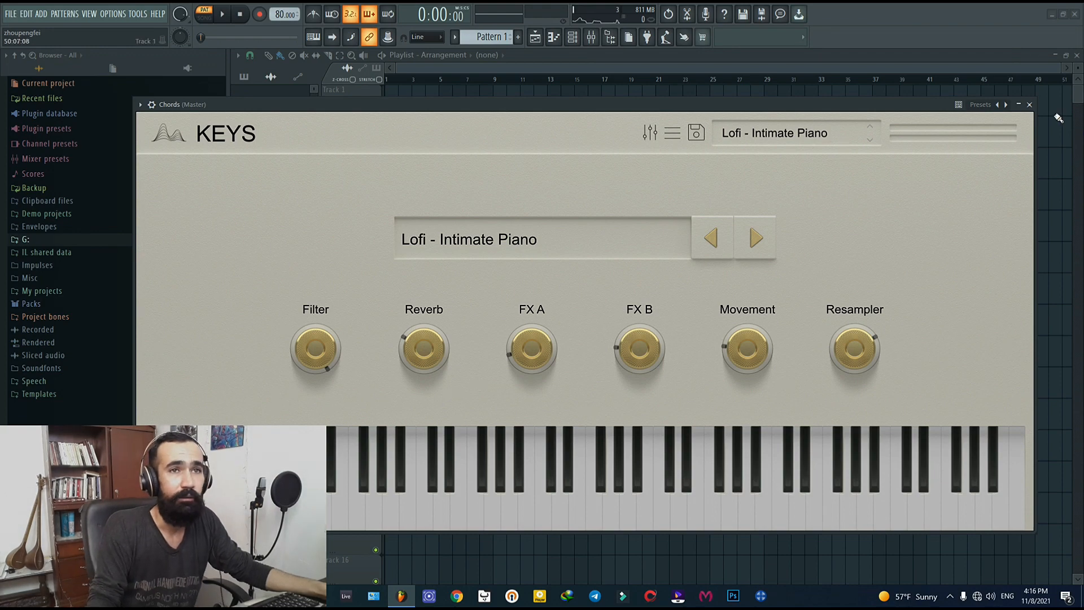
Step: Close the Keys plugin and open the Chords channel's notes in a maximized piano roll, enlarged to show bars 1 to 5
left_click(1030, 105)
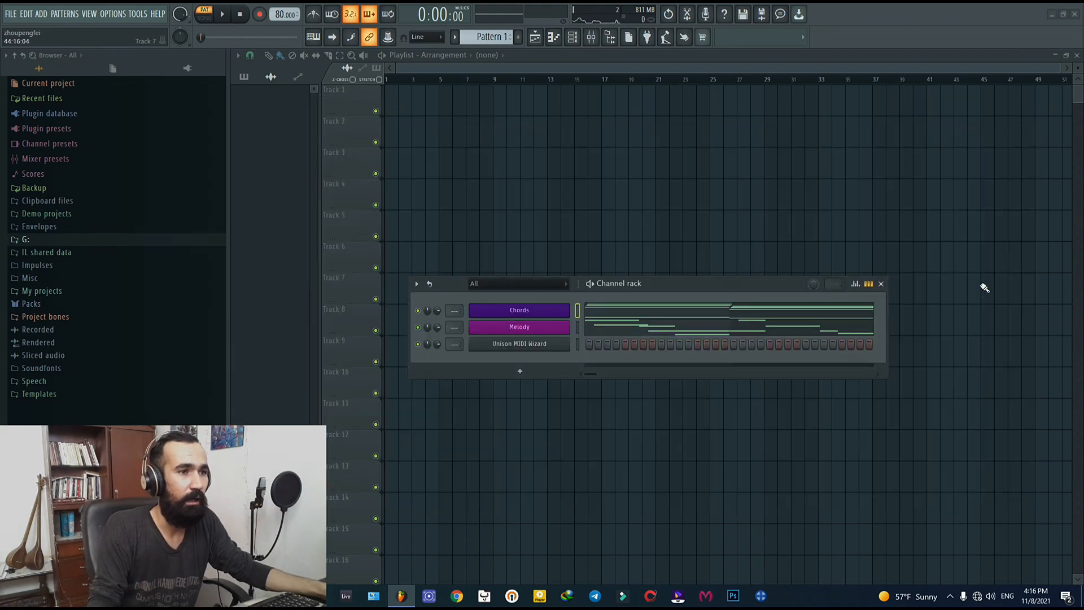
left_click(758, 313)
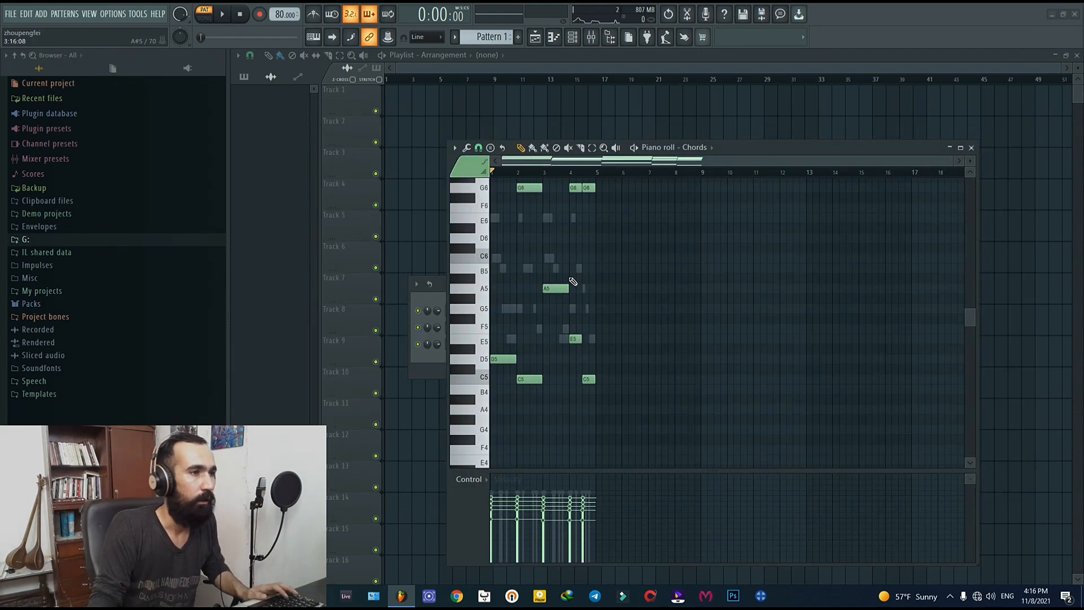
scroll(572, 281, "up", 4)
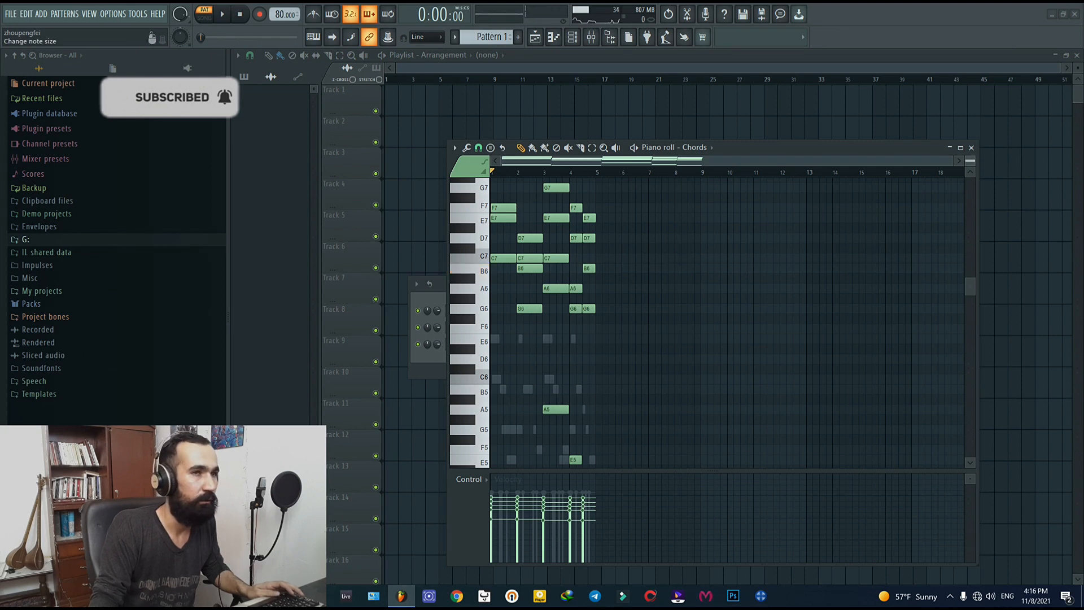
left_click(960, 148)
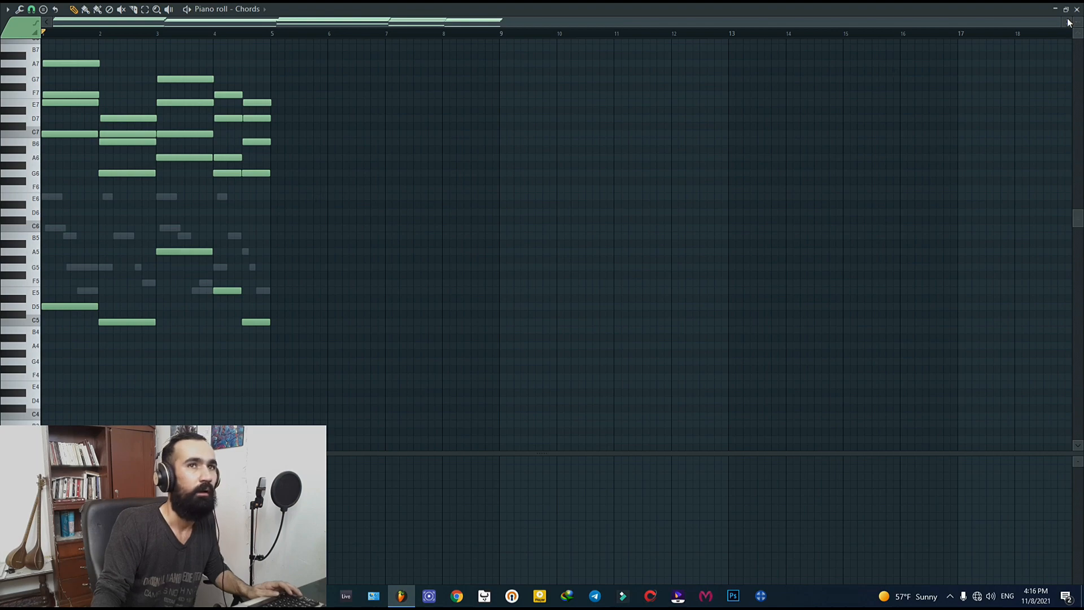
left_click_drag(1063, 25, 661, 26)
left_click_drag(1080, 24, 1079, 45)
scroll(955, 230, "up", 3)
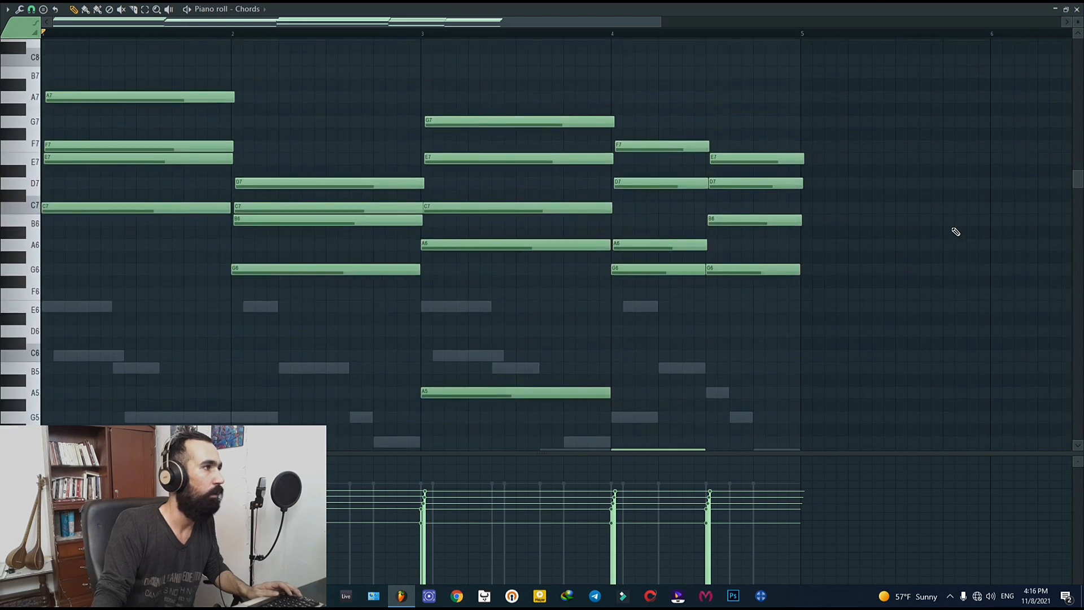
Step: Examine the chord notes from the bass notes up to the upper voices and listen to the pattern
scroll(956, 231, "down", 2)
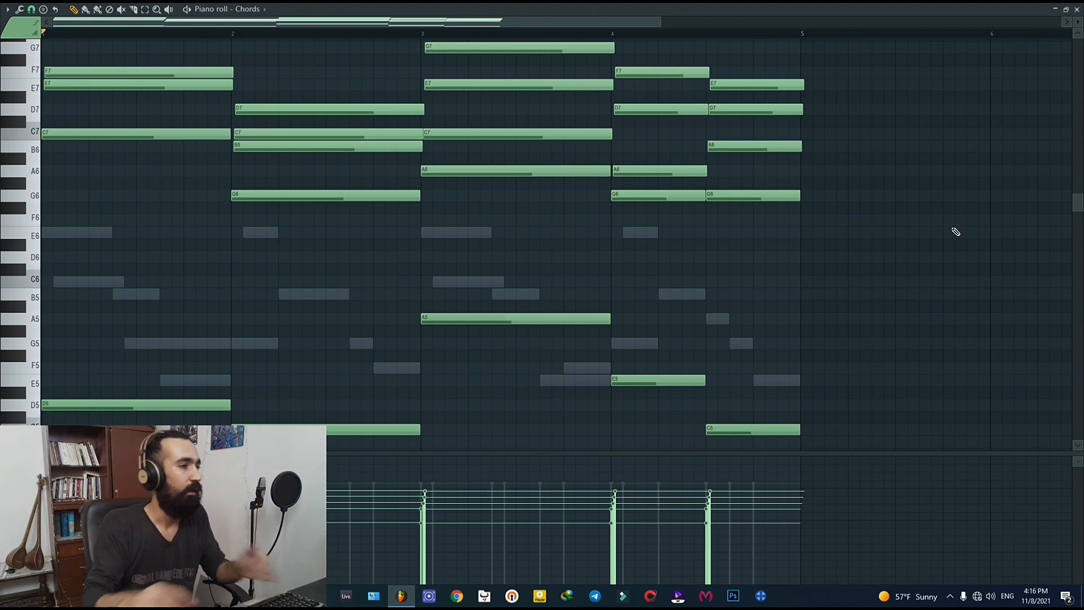
scroll(347, 312, "up", 3)
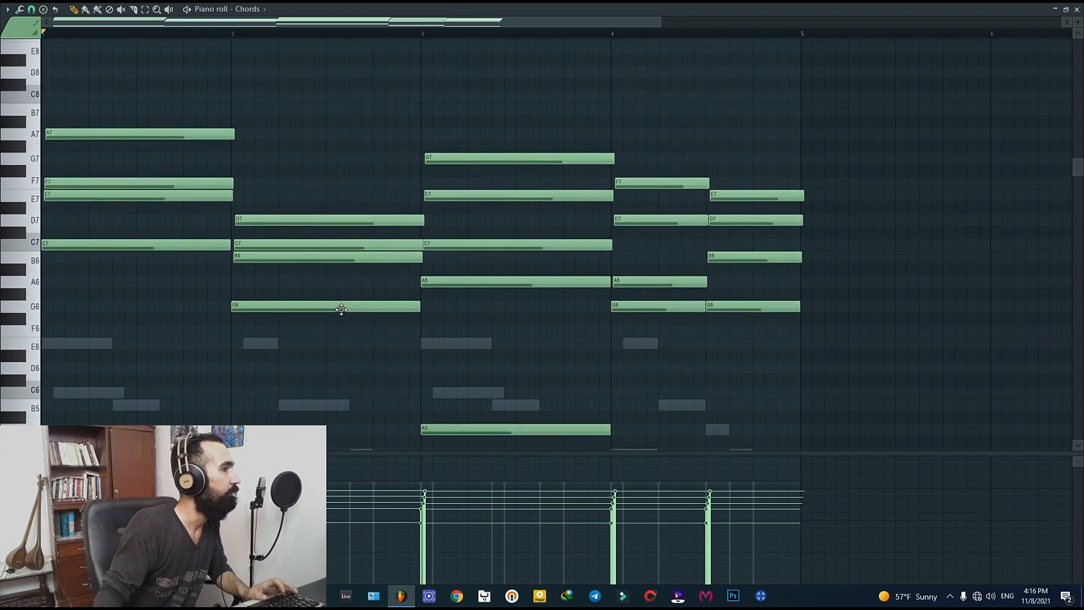
scroll(342, 309, "down", 5)
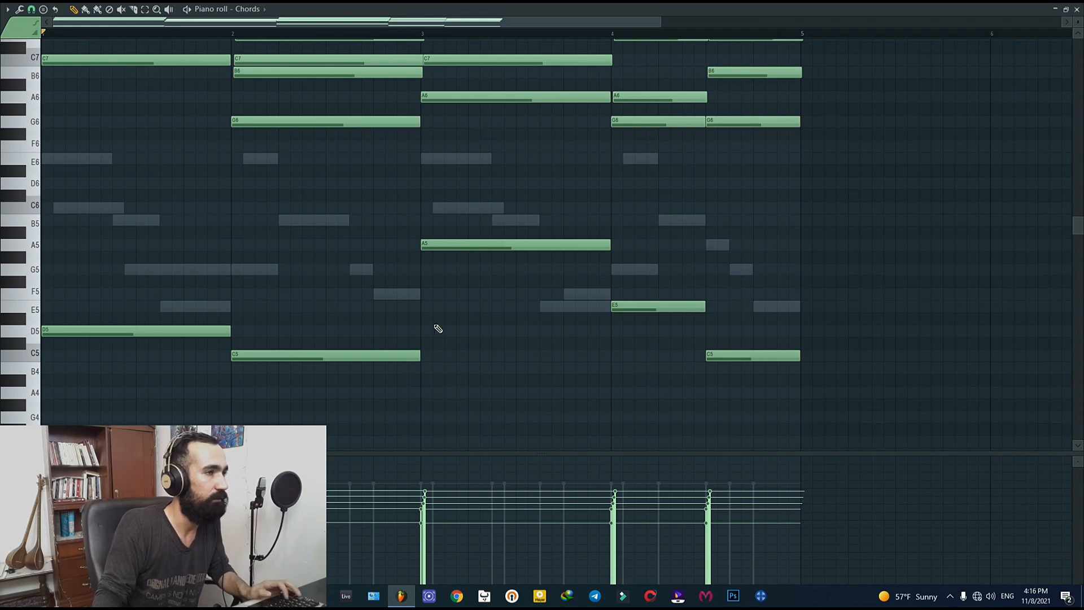
scroll(461, 332, "up", 2)
key("space")
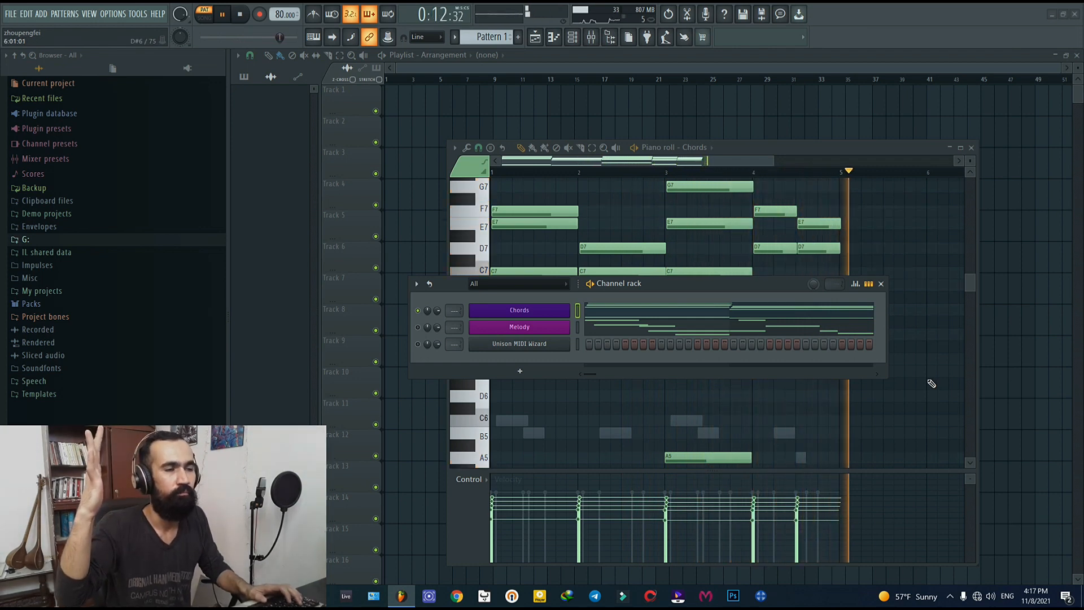
key("space")
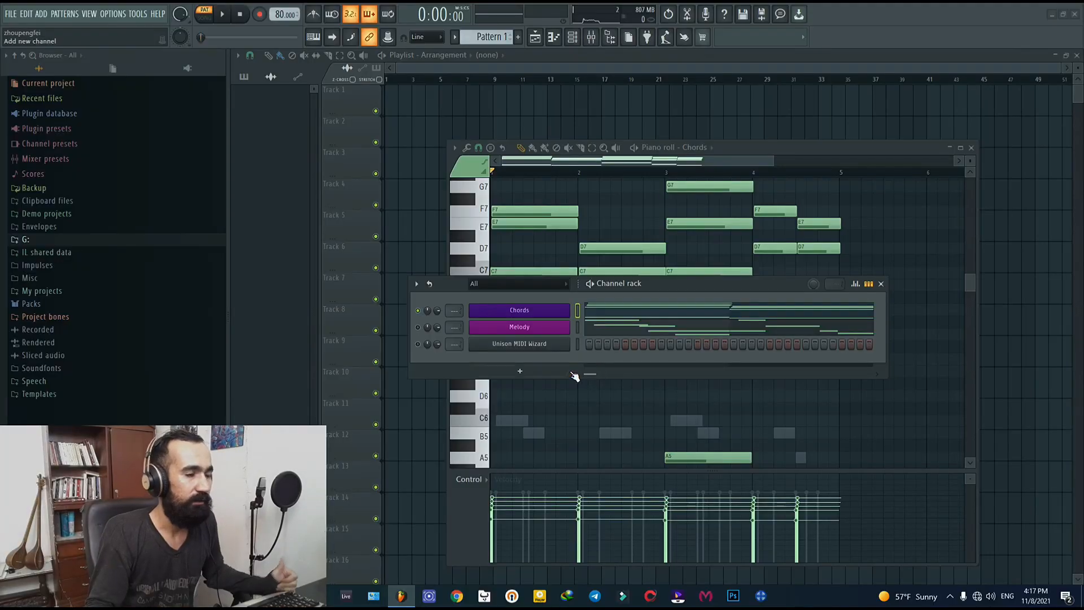
Step: Open the Unison MIDI Wizard plugin, dismiss its integration help, and rearrange the plugin and piano roll windows
left_click(526, 345)
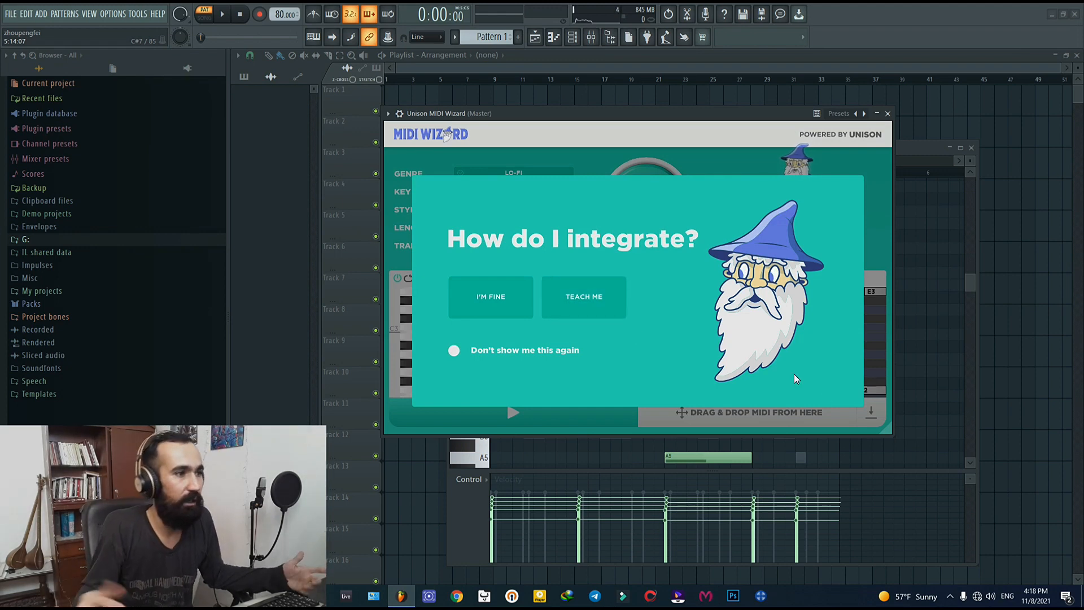
left_click(492, 297)
left_click_drag(724, 120, 367, 164)
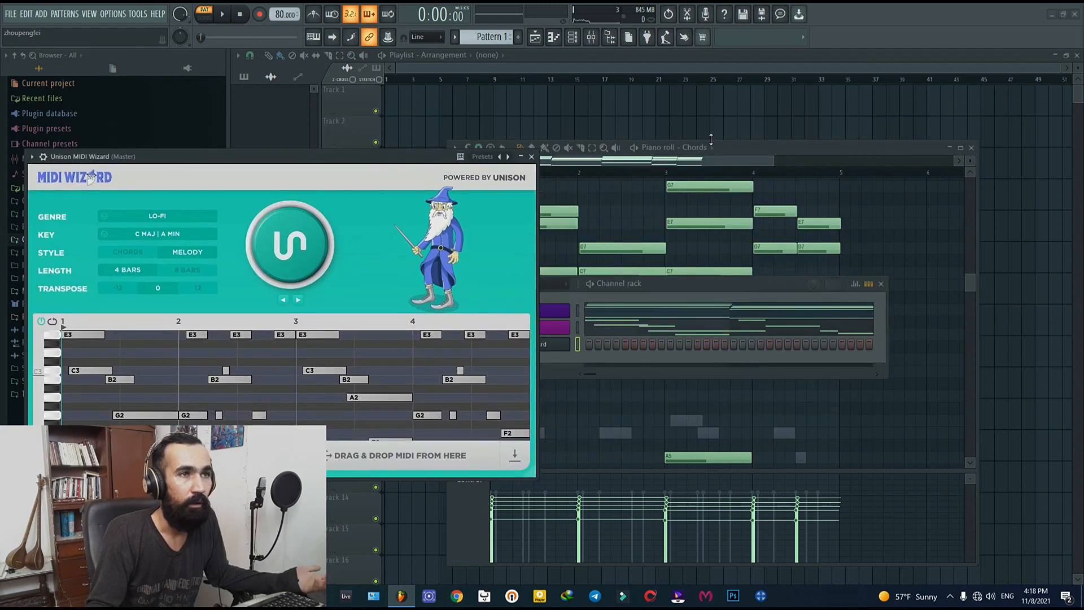
left_click_drag(779, 144, 842, 85)
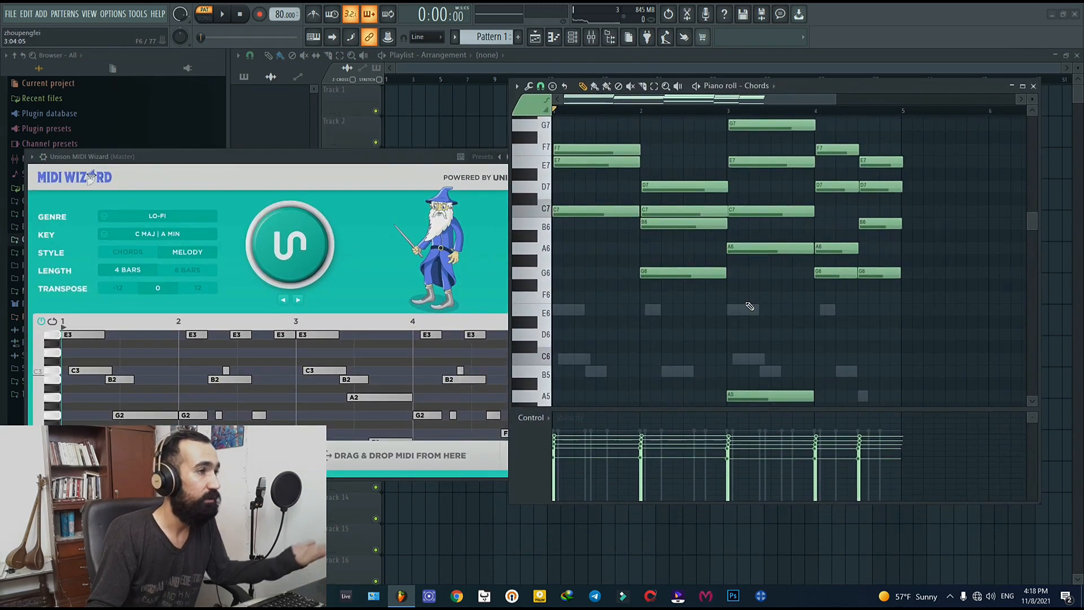
left_click_drag(337, 161, 552, 198)
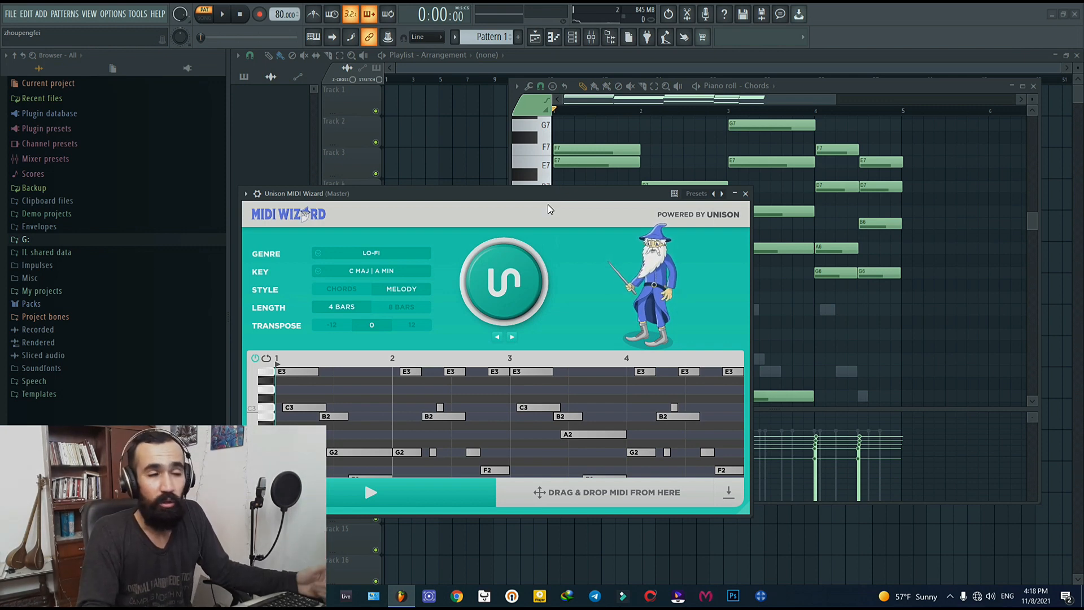
left_click_drag(550, 198, 656, 194)
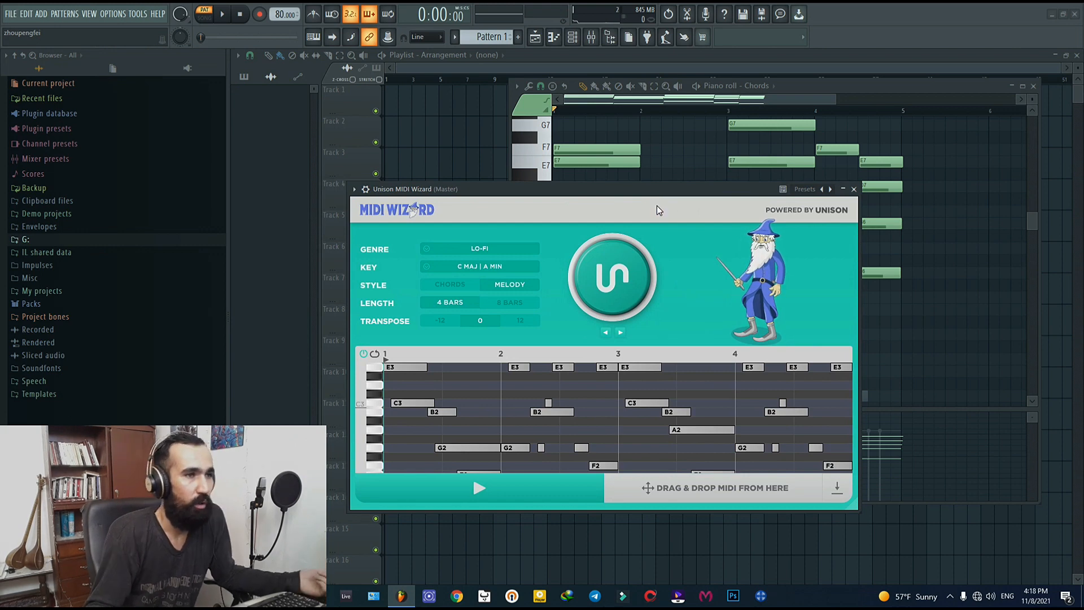
Step: Choose LO-FI as the genre and C MAJ | A MIN as the key in MIDI Wizard
left_click(490, 248)
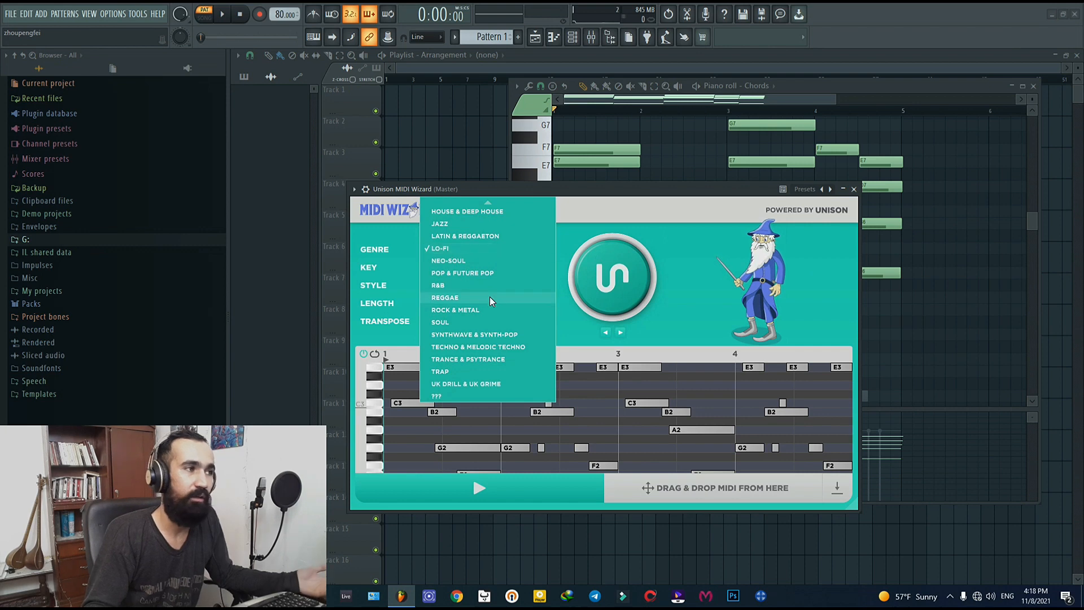
scroll(489, 297, "up", 5)
scroll(490, 297, "down", 3)
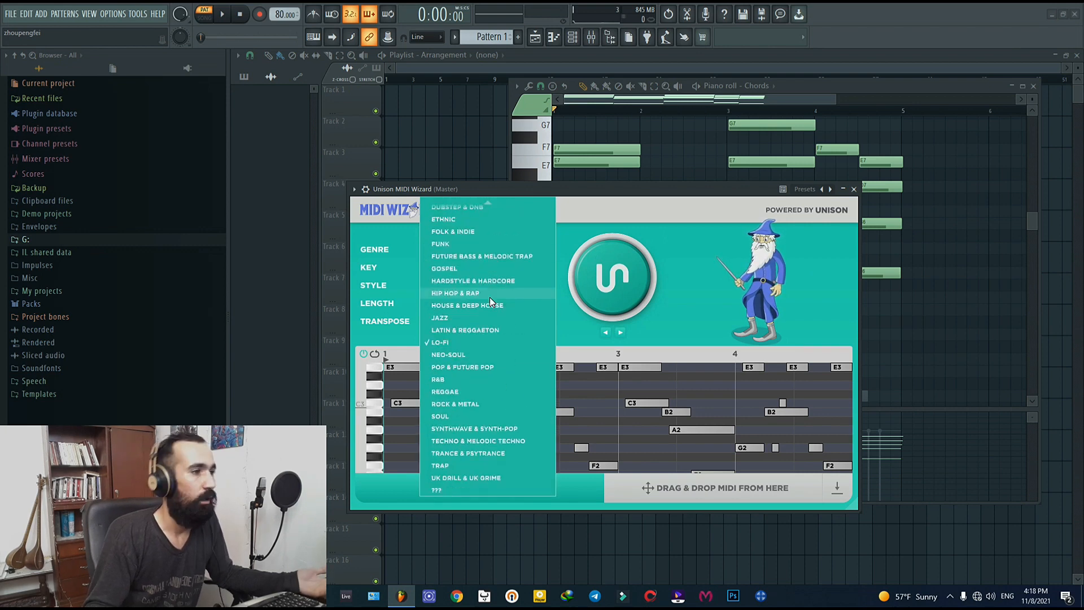
left_click(472, 344)
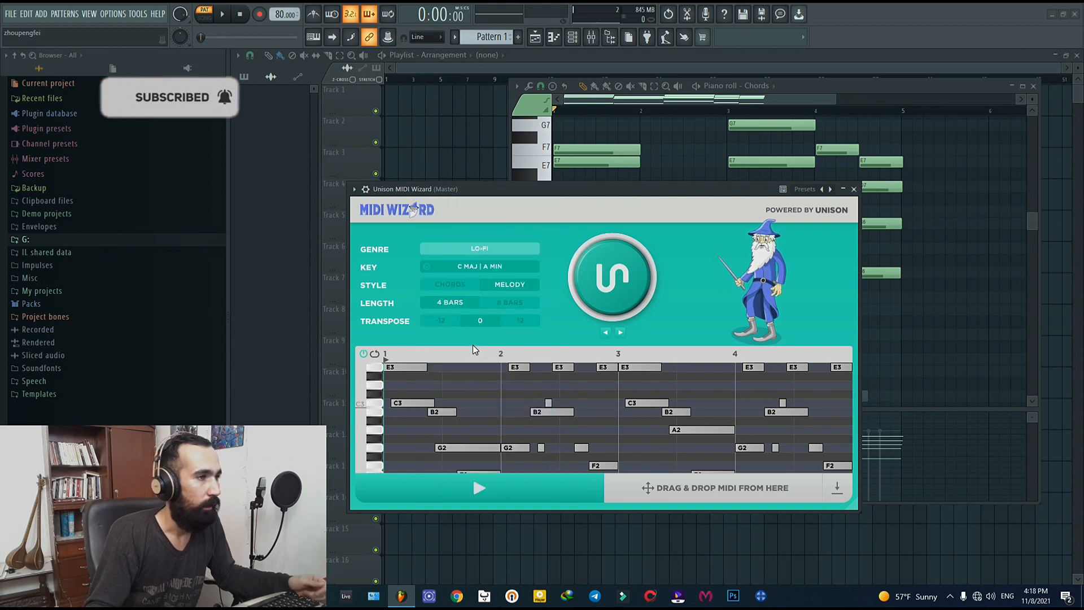
left_click(490, 266)
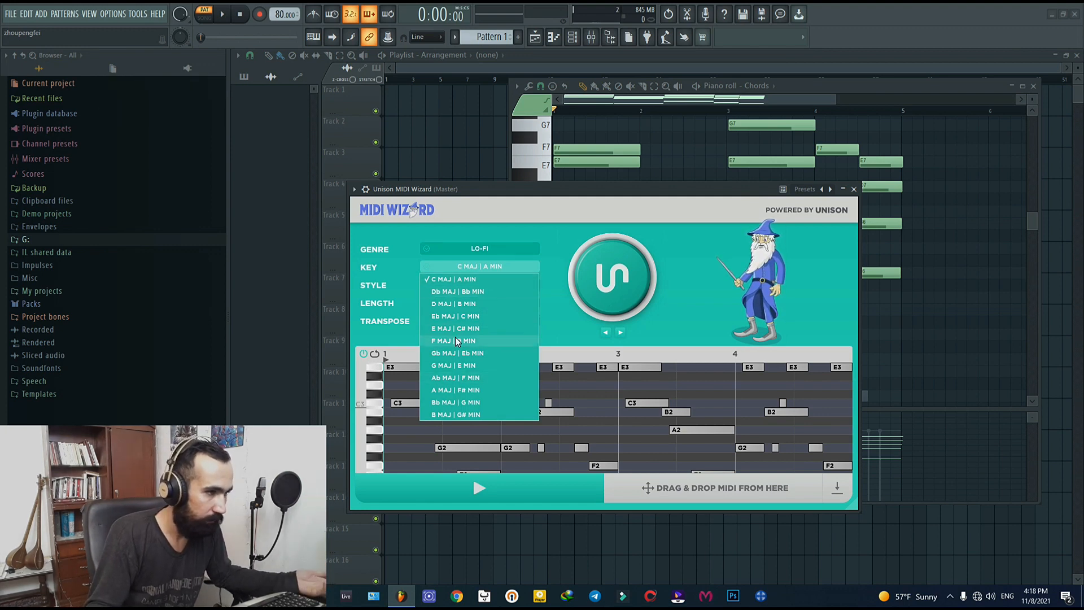
left_click(476, 277)
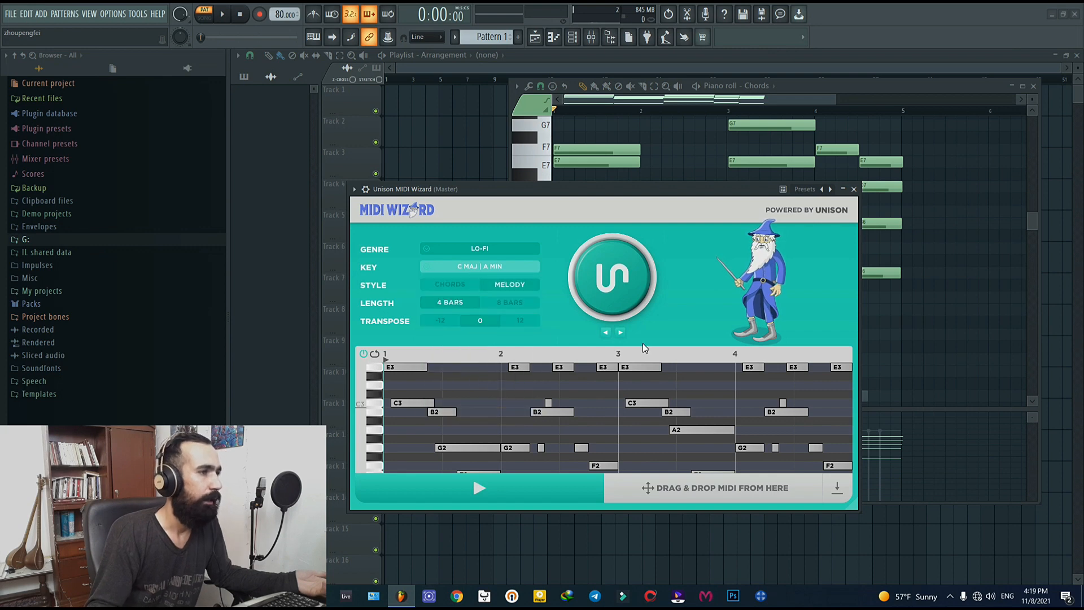
Step: Compare the Chords and Melody styles in MIDI Wizard and set the style to Chords
left_click(449, 288)
left_click(513, 289)
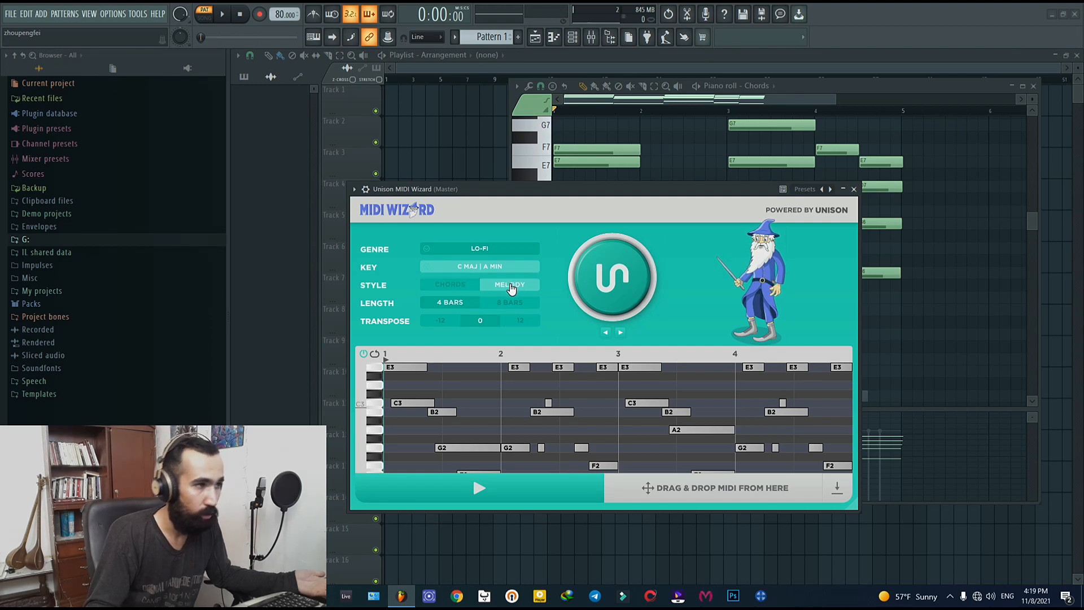
left_click(450, 291)
left_click(503, 290)
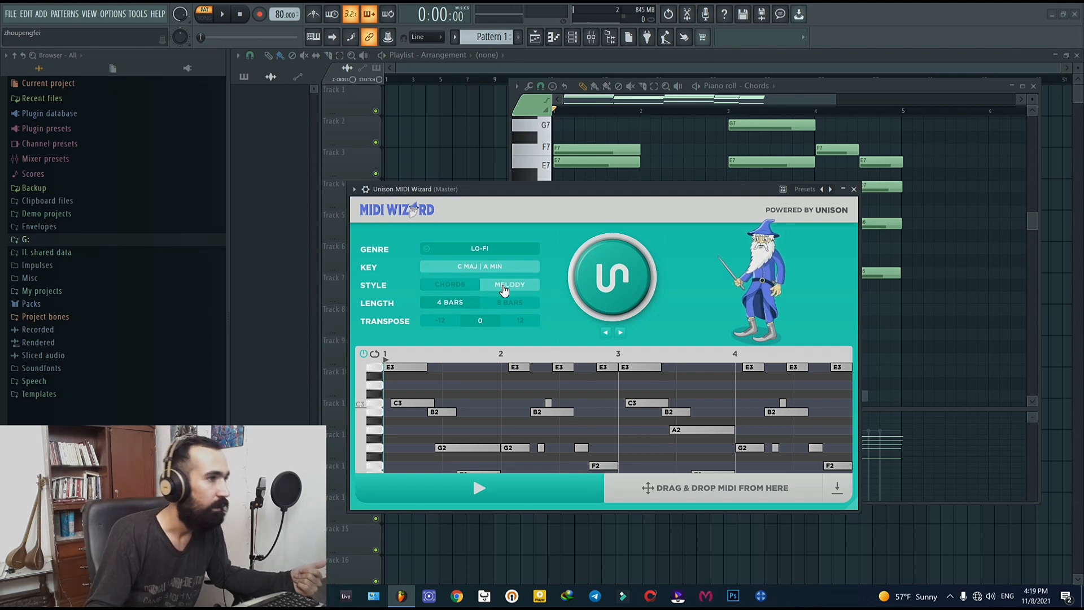
left_click(451, 293)
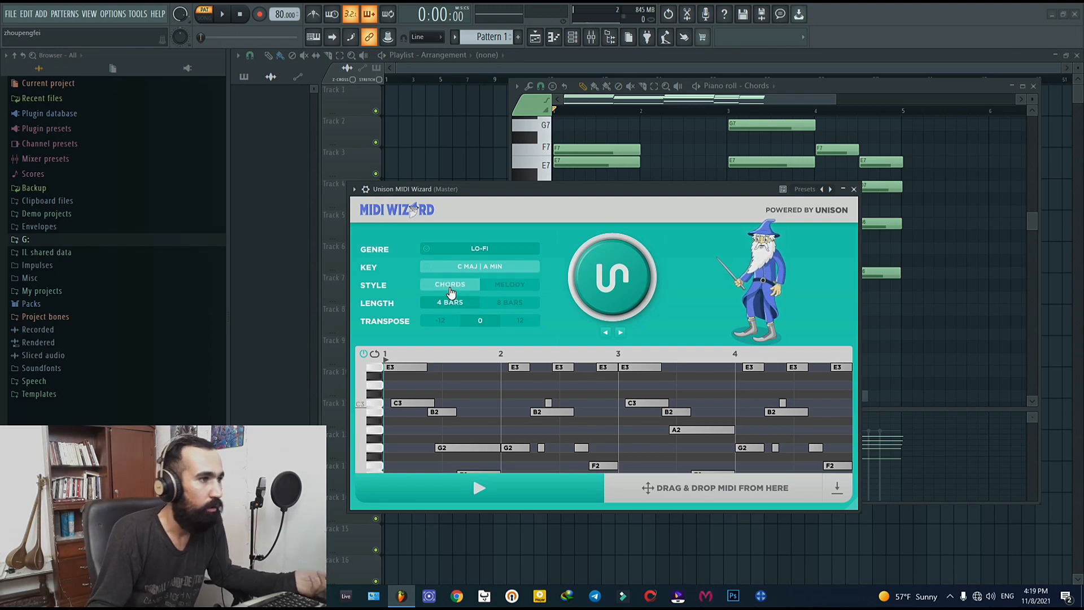
Step: Try the 8-bar length and the -12 and 12 transpose options, returning to 4 bars and a transpose of 0
left_click(531, 305)
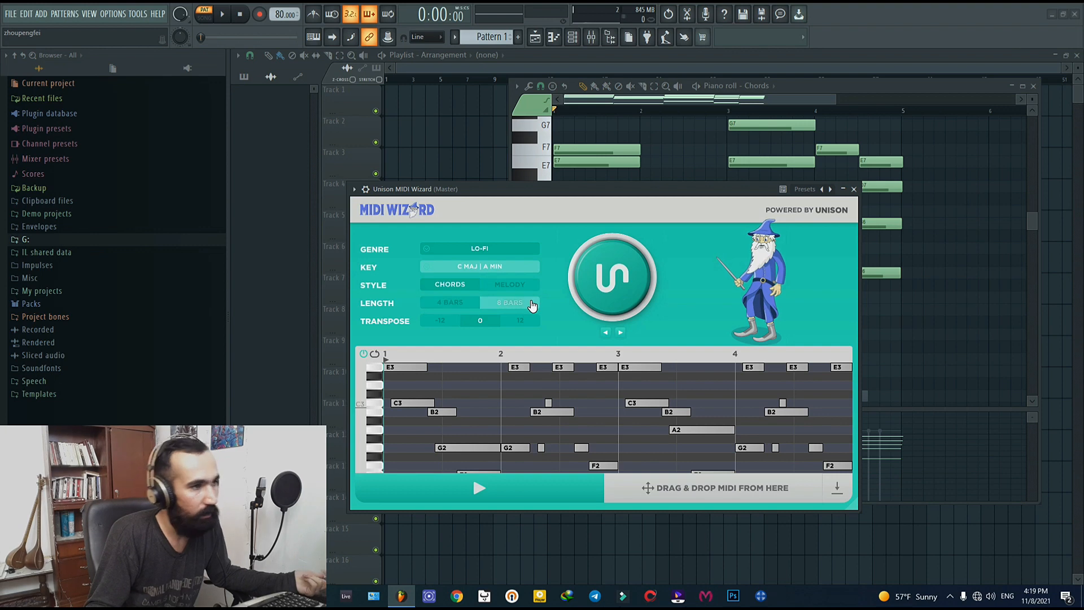
left_click(446, 307)
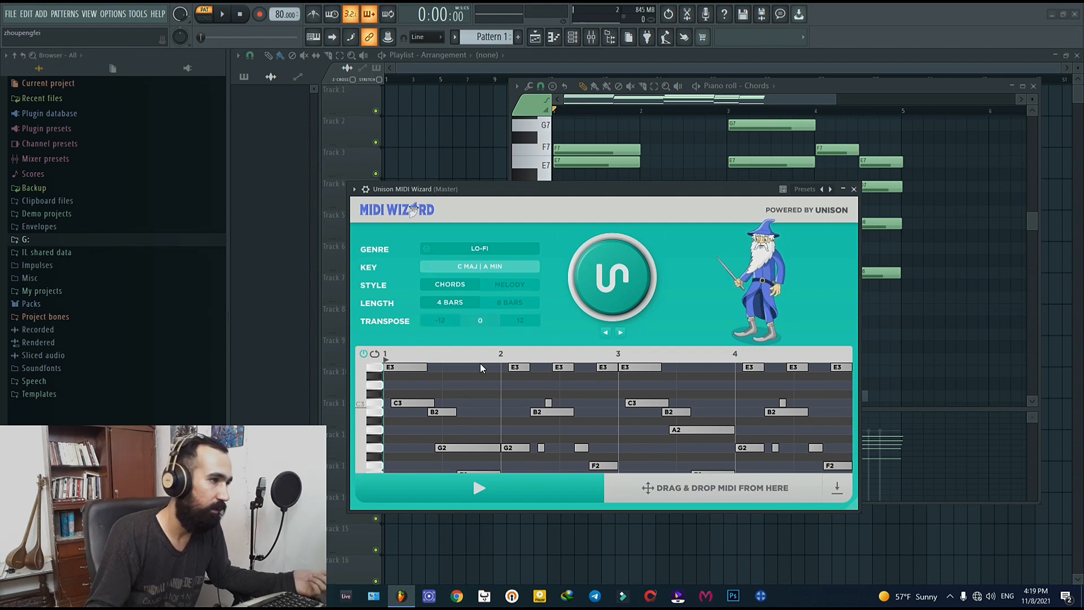
left_click(440, 321)
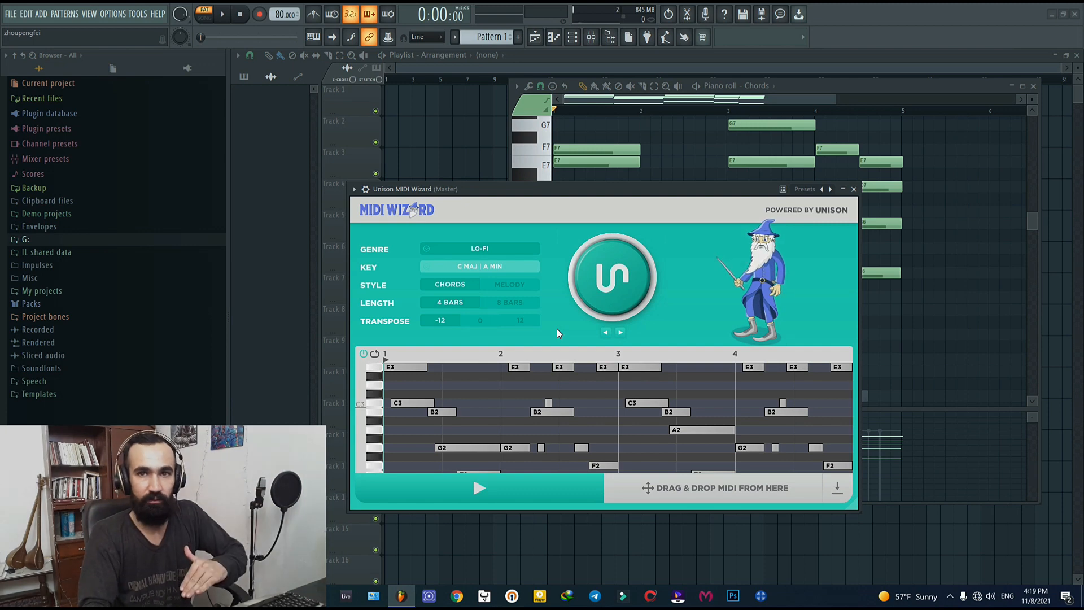
left_click(514, 322)
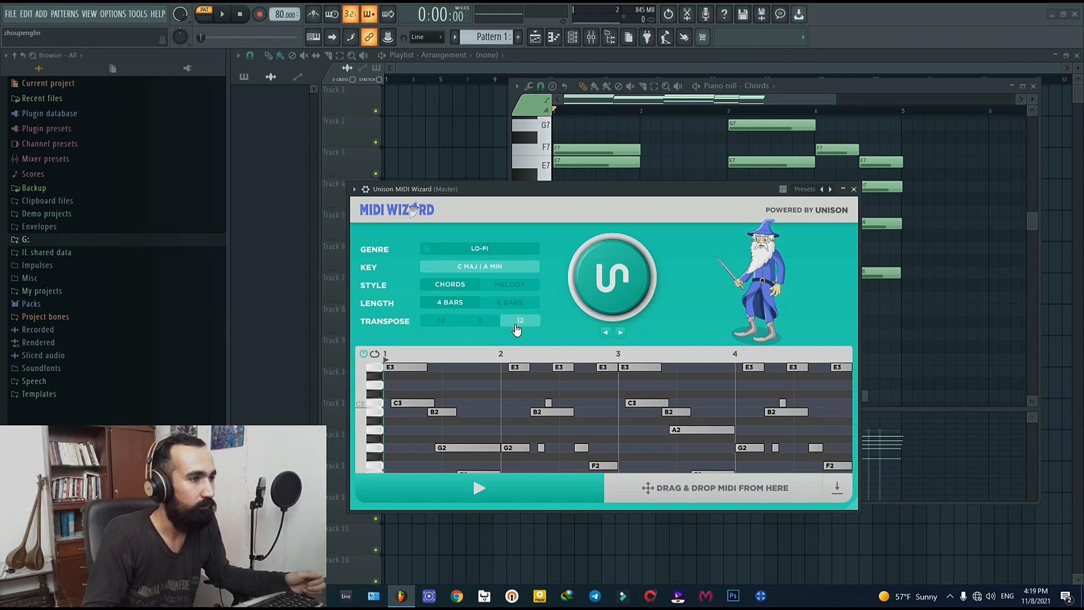
left_click(482, 321)
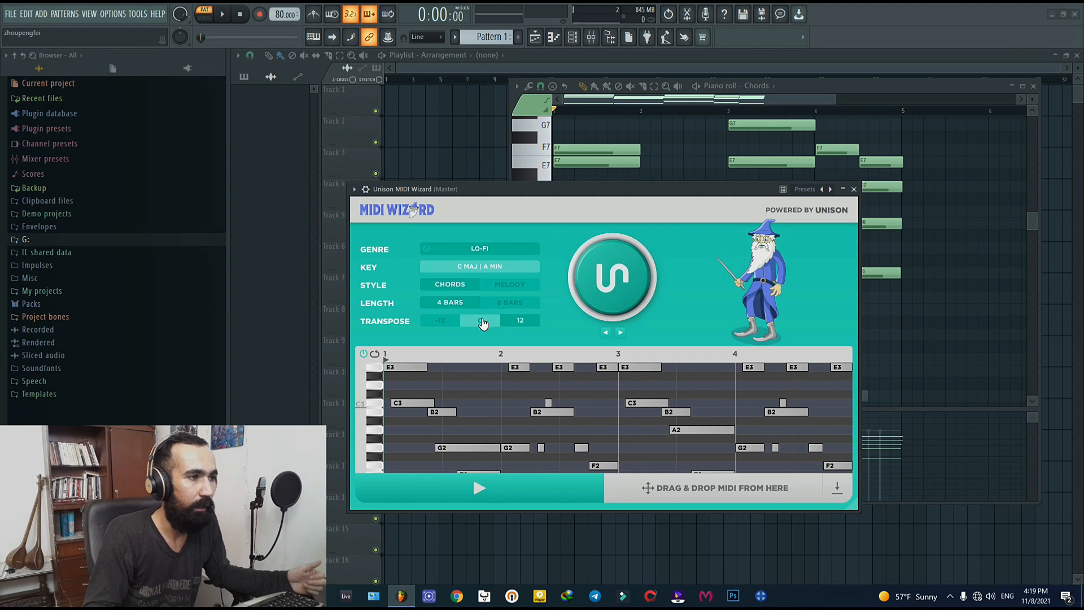
Step: Generate a new chord progression in MIDI Wizard and place its MIDI on a newly added FL Keys channel
left_click(620, 276)
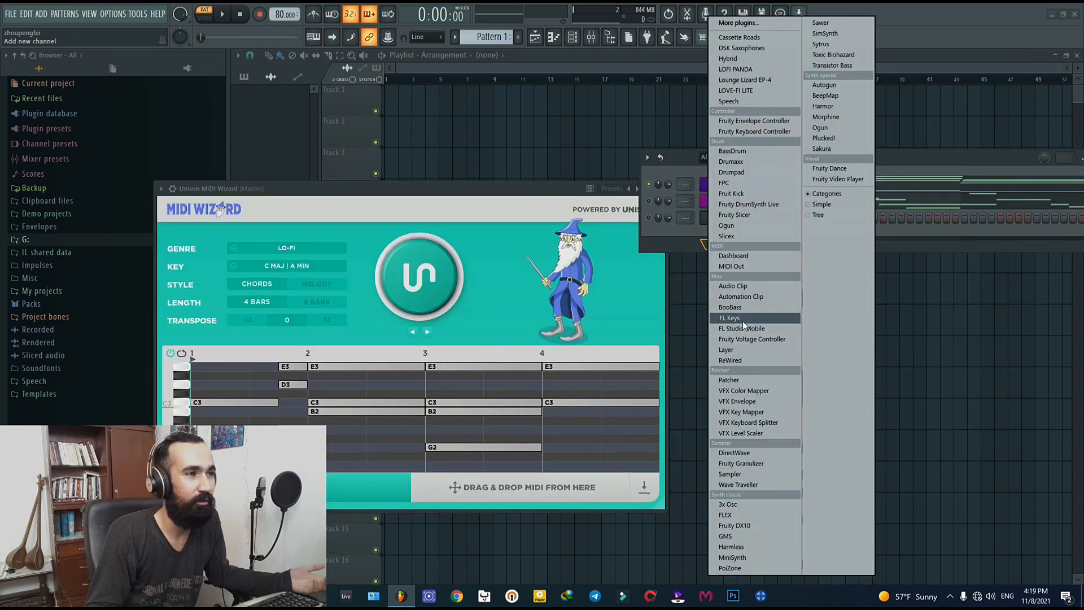
left_click(743, 319)
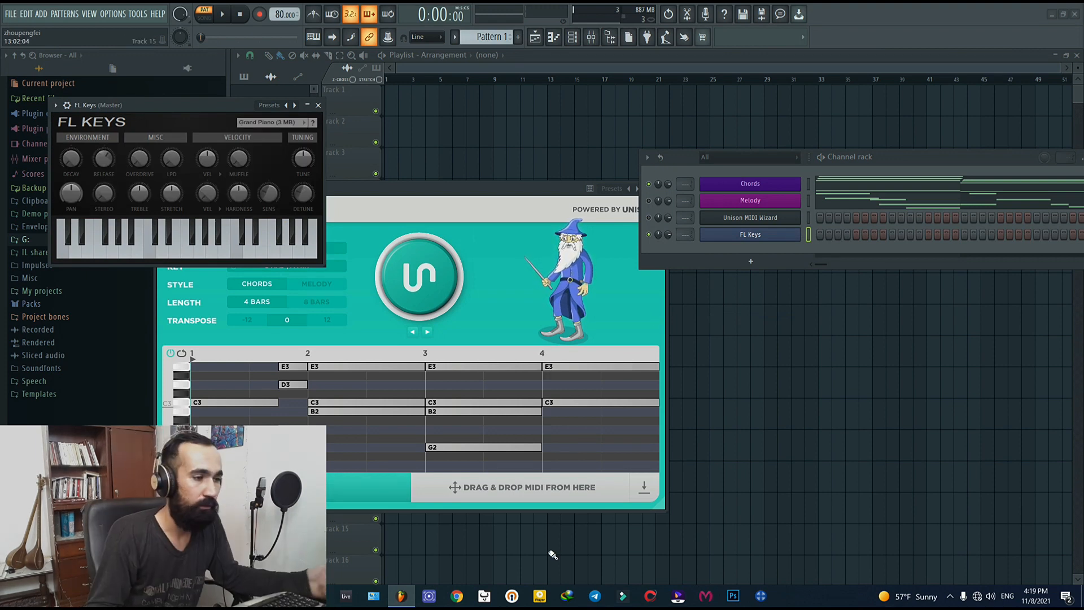
left_click(514, 487)
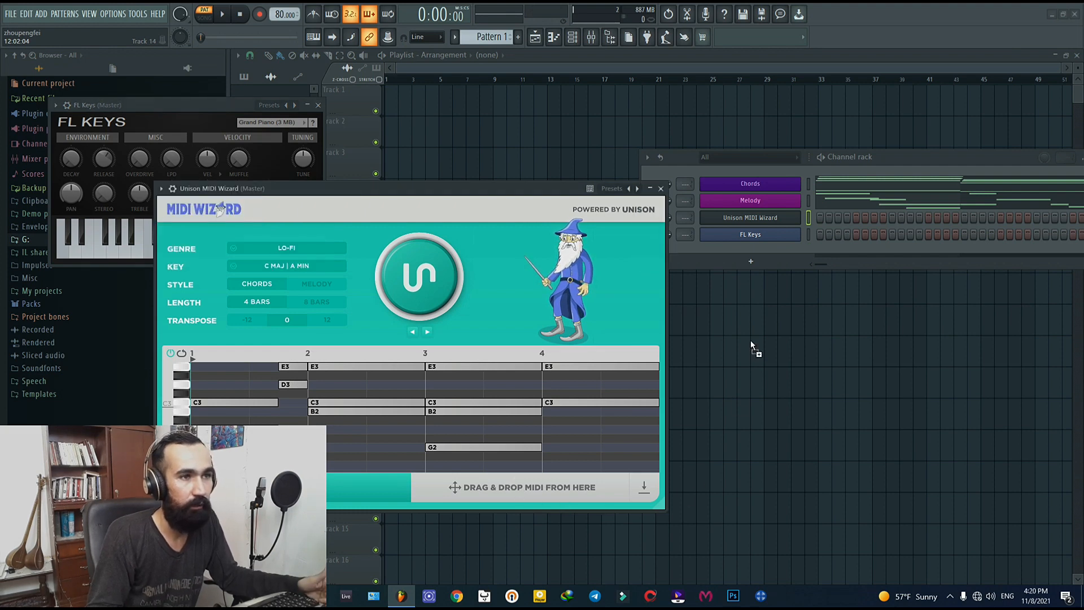
left_click_drag(758, 237, 758, 237)
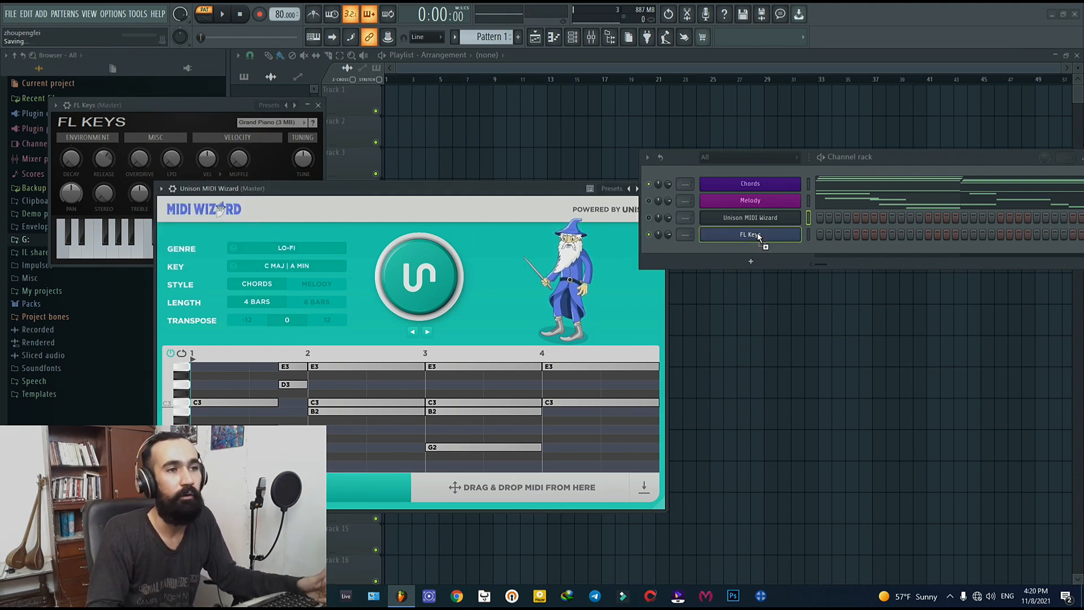
Step: Open the FL Keys notes in the piano roll and play the generated chords through
left_click(897, 244)
scroll(670, 281, "down", 5)
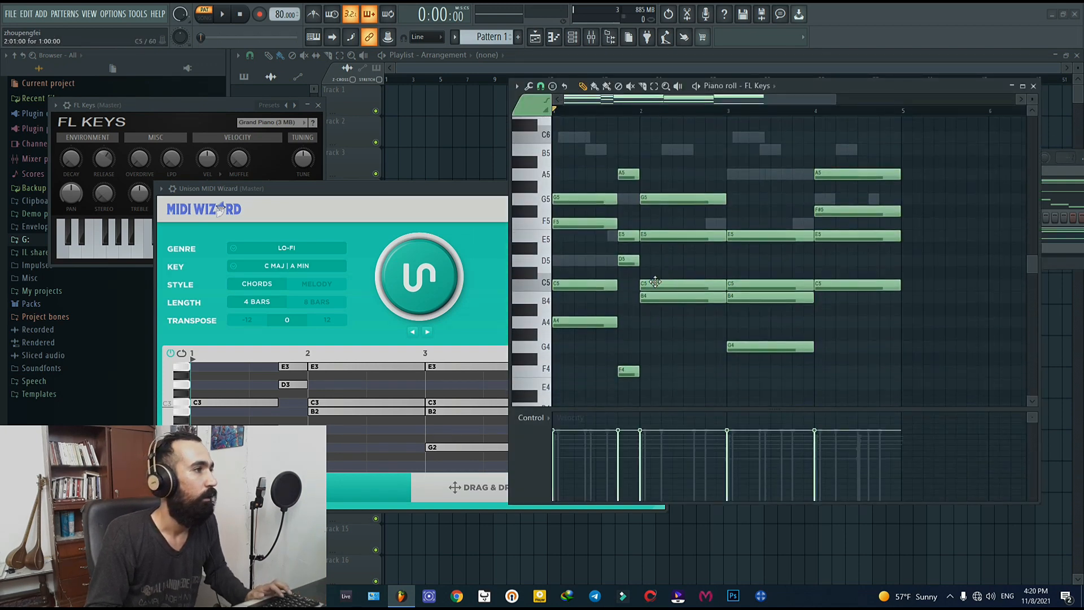
key("space")
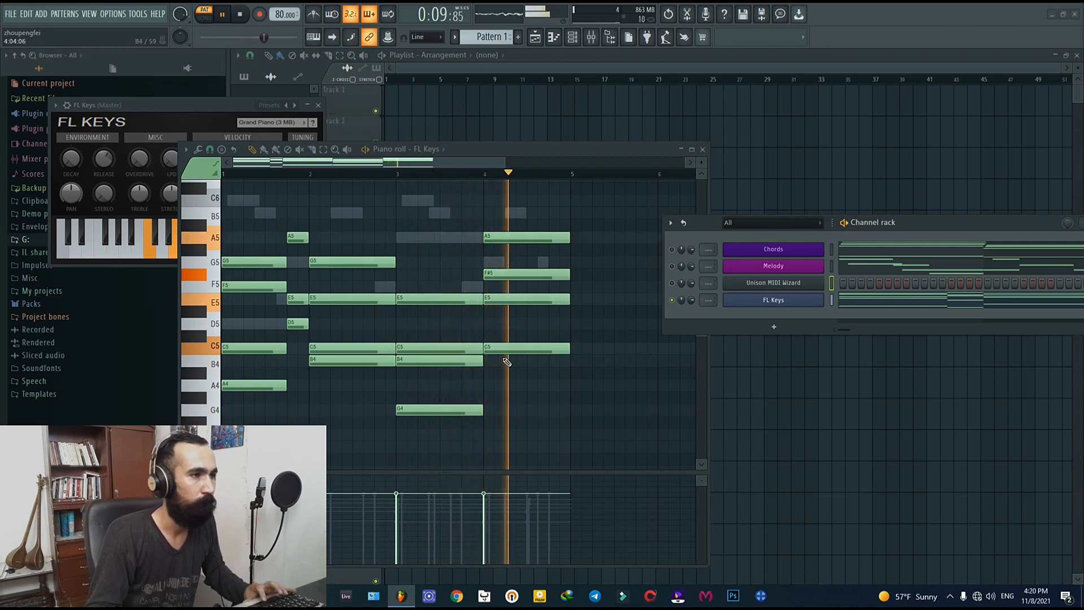
scroll(539, 360, "down", 3)
key("space")
scroll(514, 367, "up", 4)
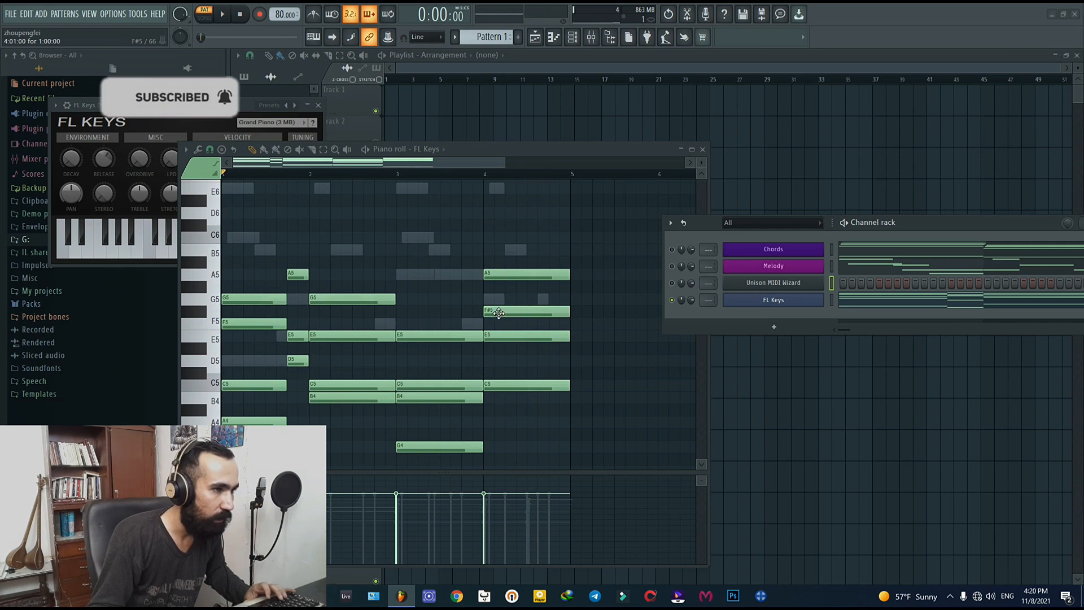
Step: Try raising the last bar's F#5 note to G5, undo it, and remove the FL Keys channel
left_click_drag(499, 313, 500, 299)
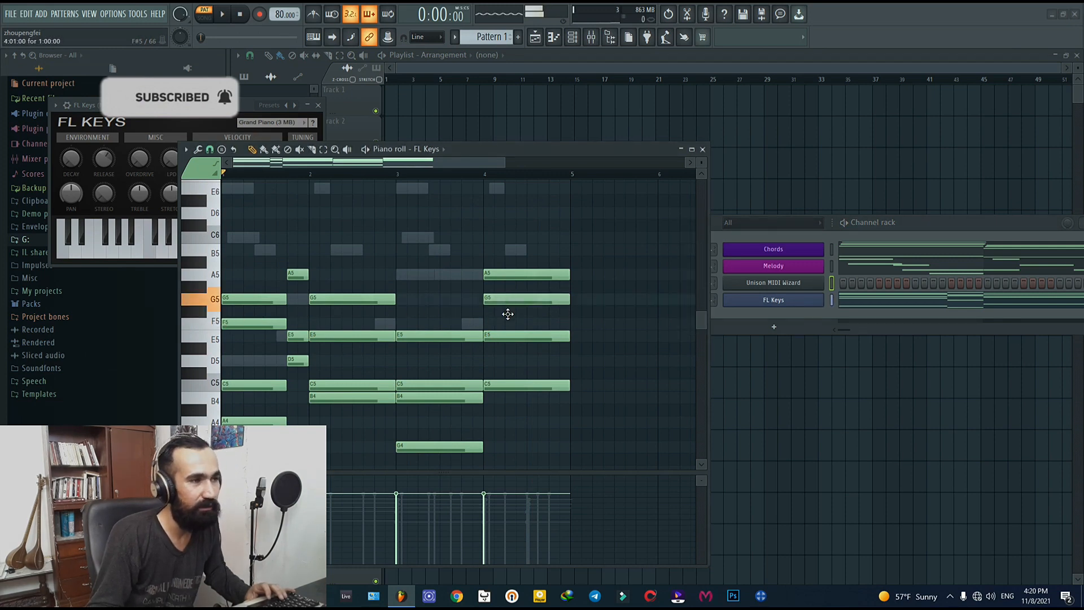
key("ctrl+z")
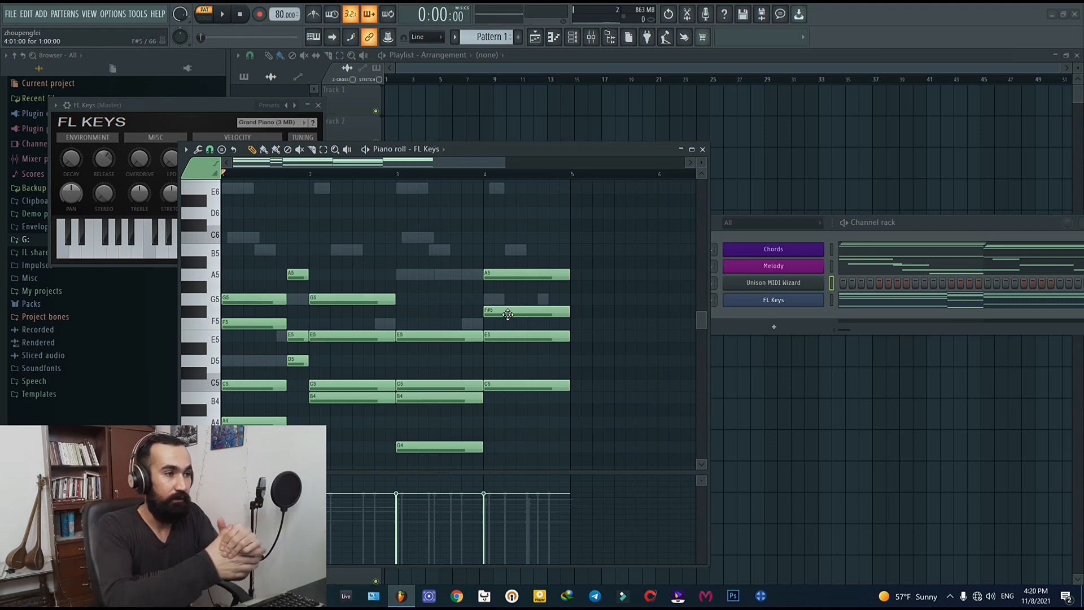
left_click(703, 150)
key("alt+Delete")
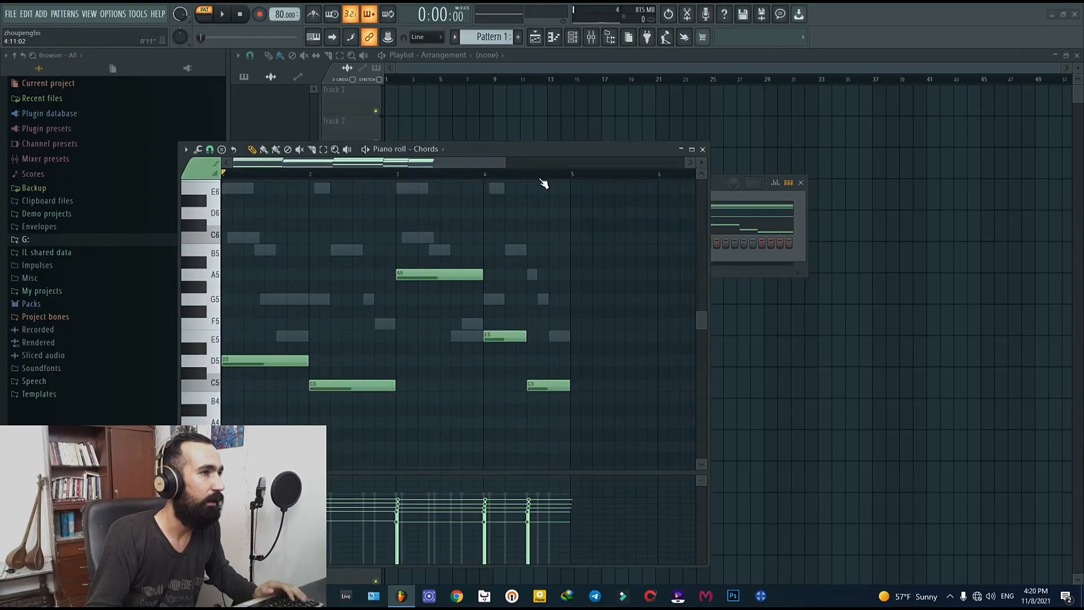
Step: Move the piano roll clear of the channel rack, solo the Chords channel and listen to it
left_click_drag(523, 151, 883, 148)
left_click(345, 212)
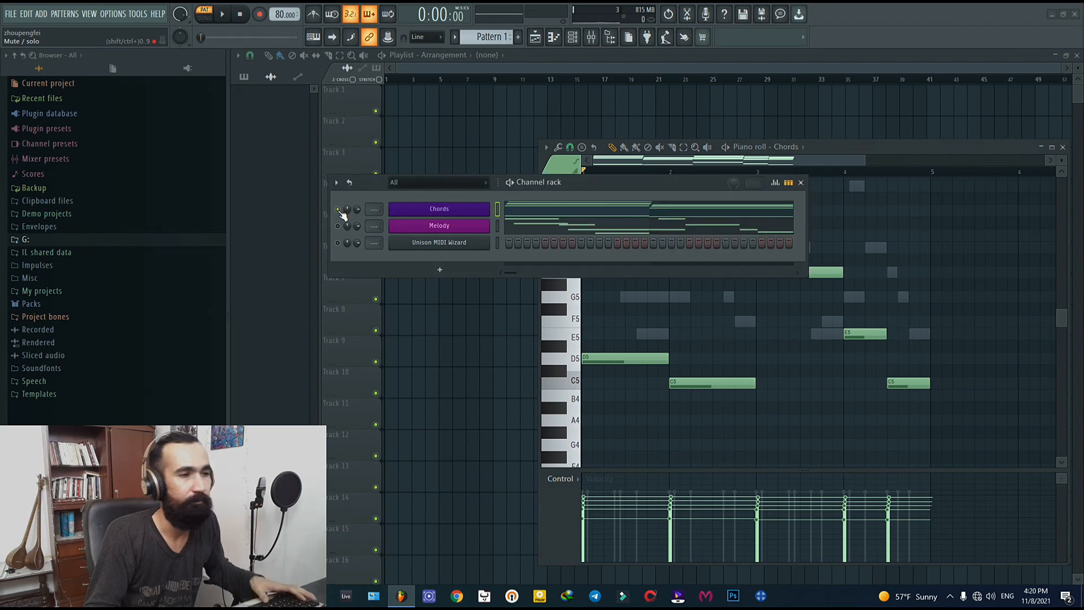
key("space")
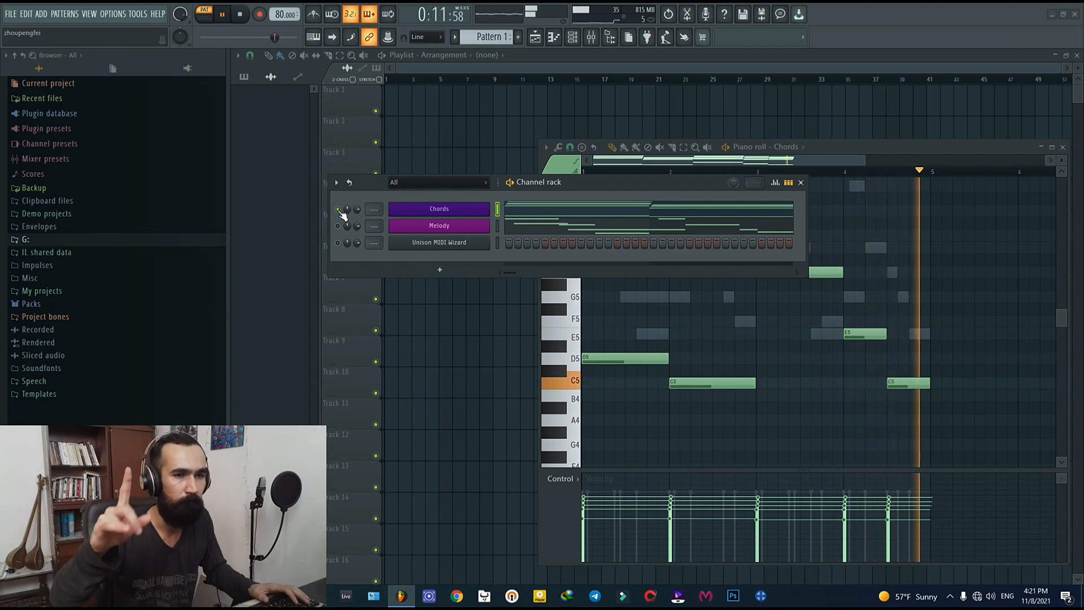
key("space")
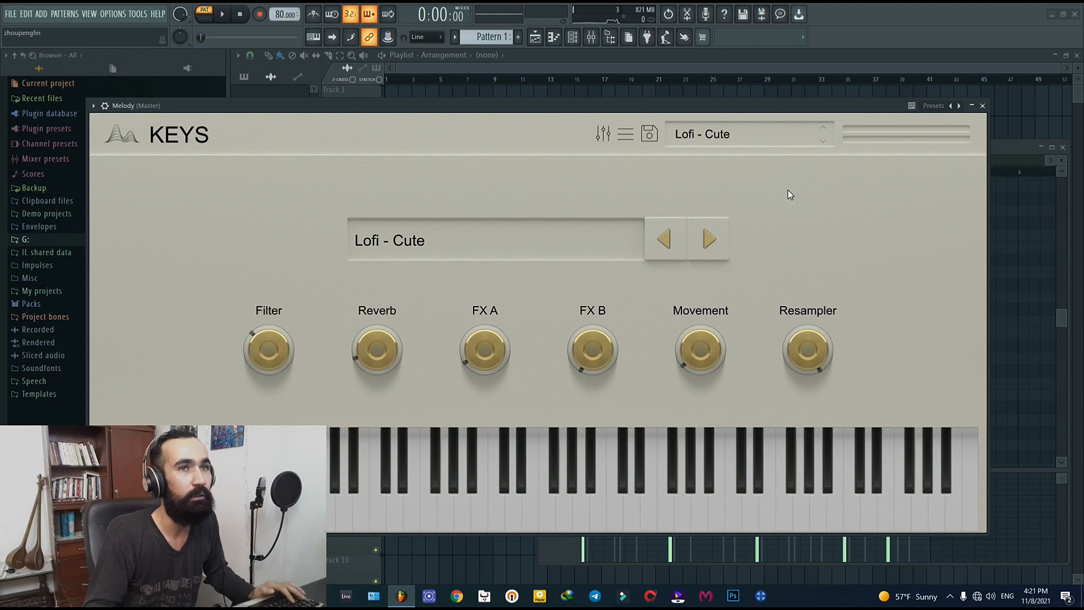
Step: Close the Melody channel's Keys instrument and listen to the chords and melody together
left_click(982, 106)
key("space")
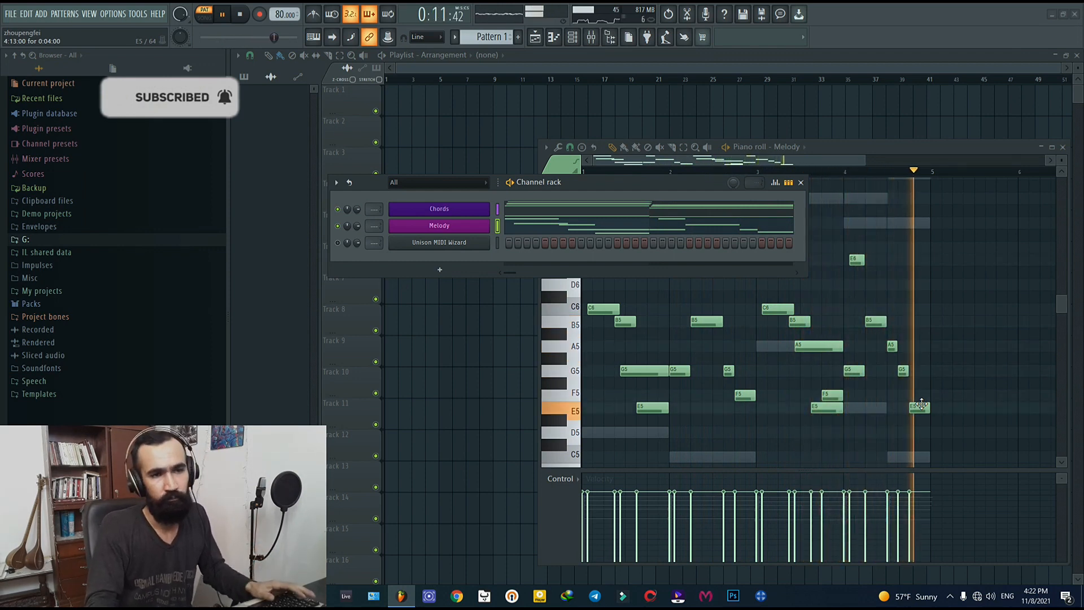
key("space")
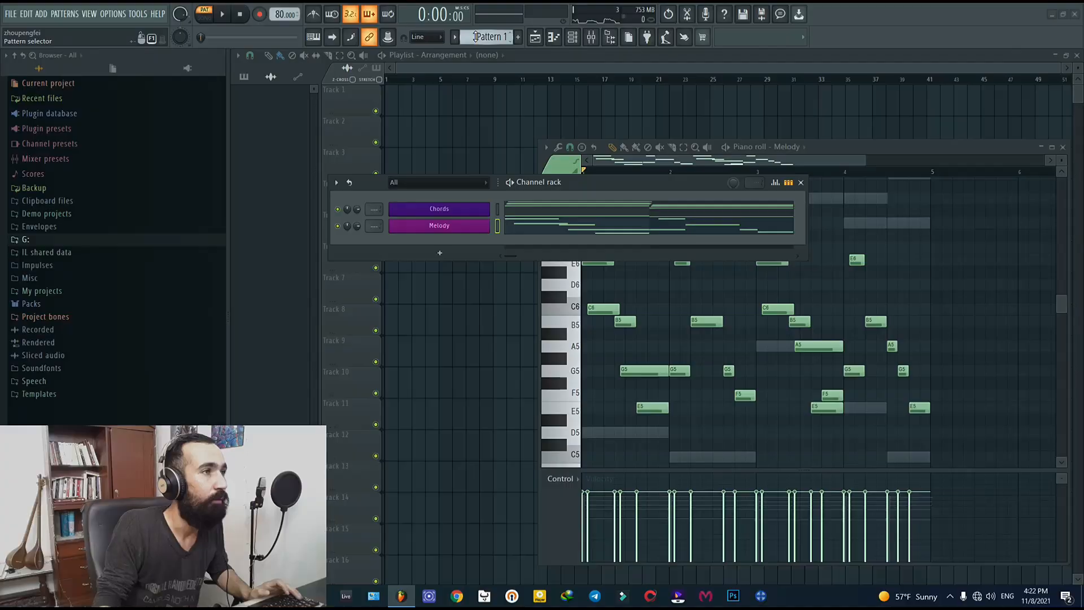
Step: Split Pattern 1 by channel into separate Chords and Melody patterns
left_click(500, 36)
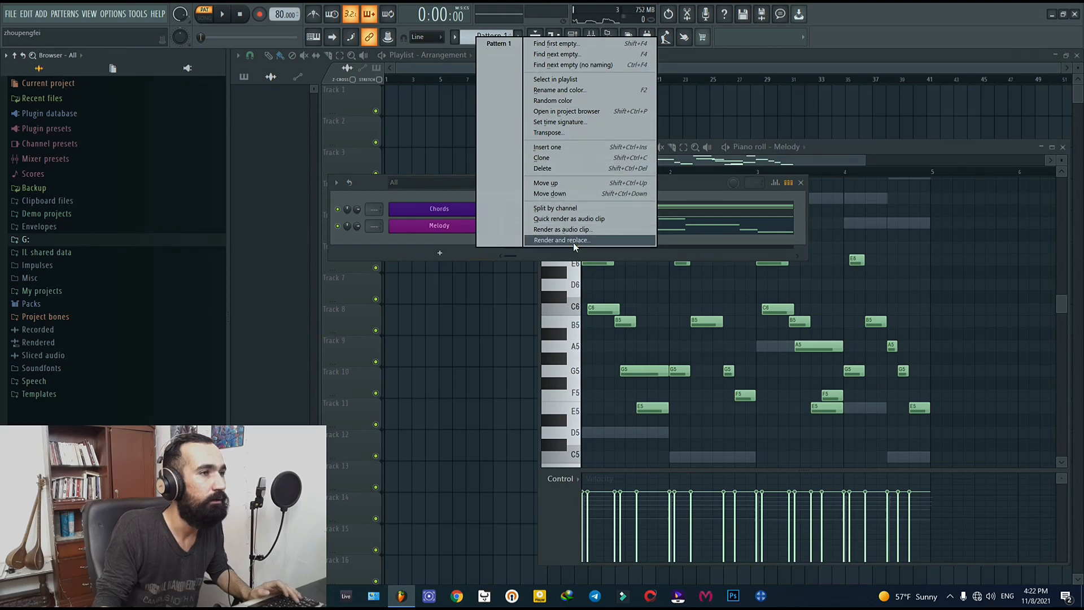
left_click(572, 209)
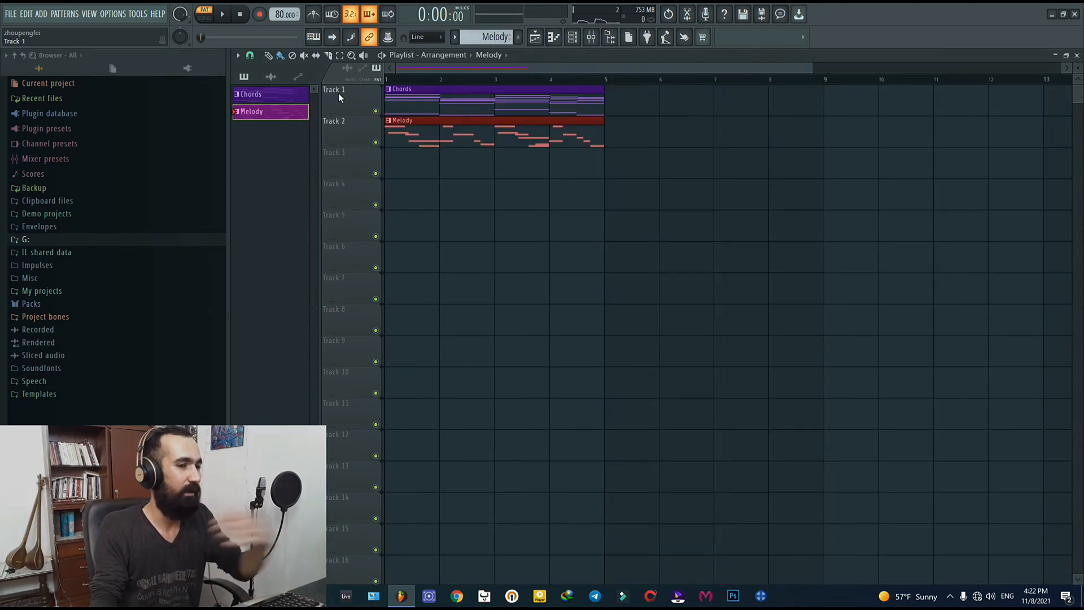
Step: Consolidate Track 1 from the track start, rendering the chords as a 16Bit int stereo WAV
right_click(339, 94)
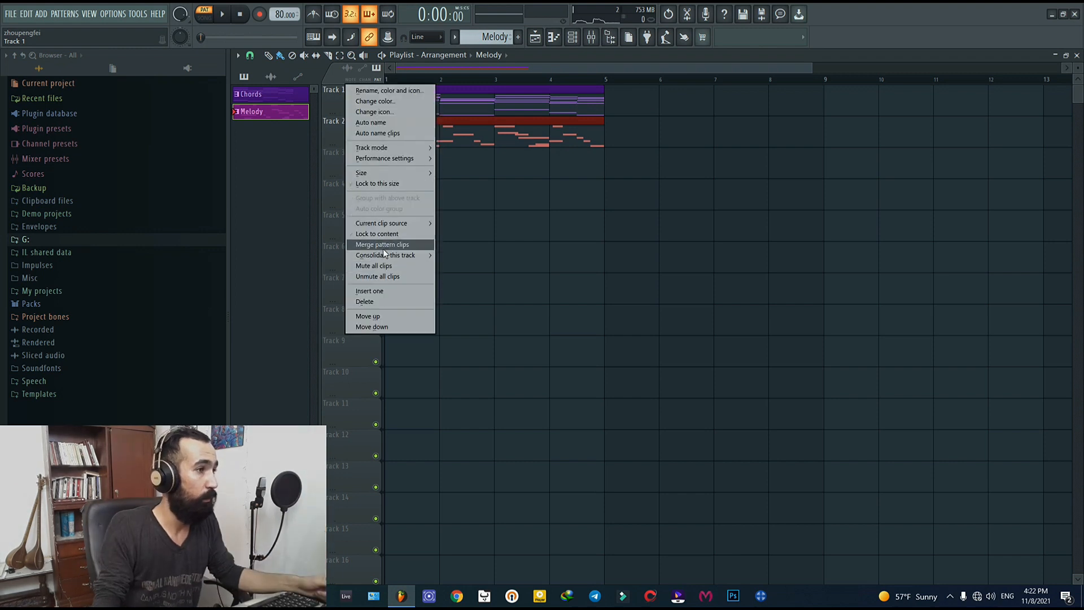
mouse_move(386, 254)
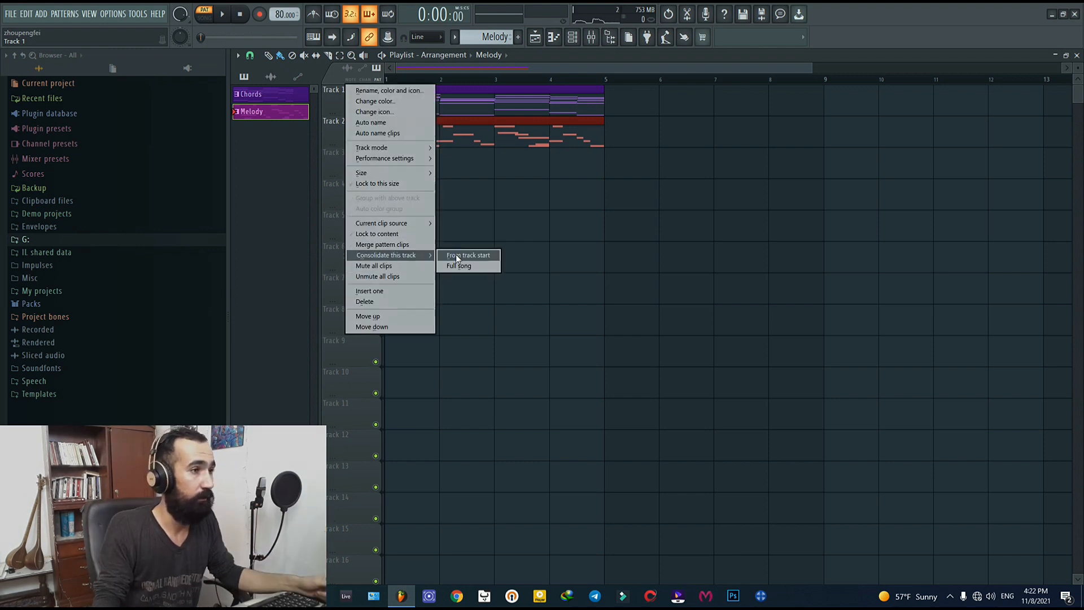
left_click(488, 259)
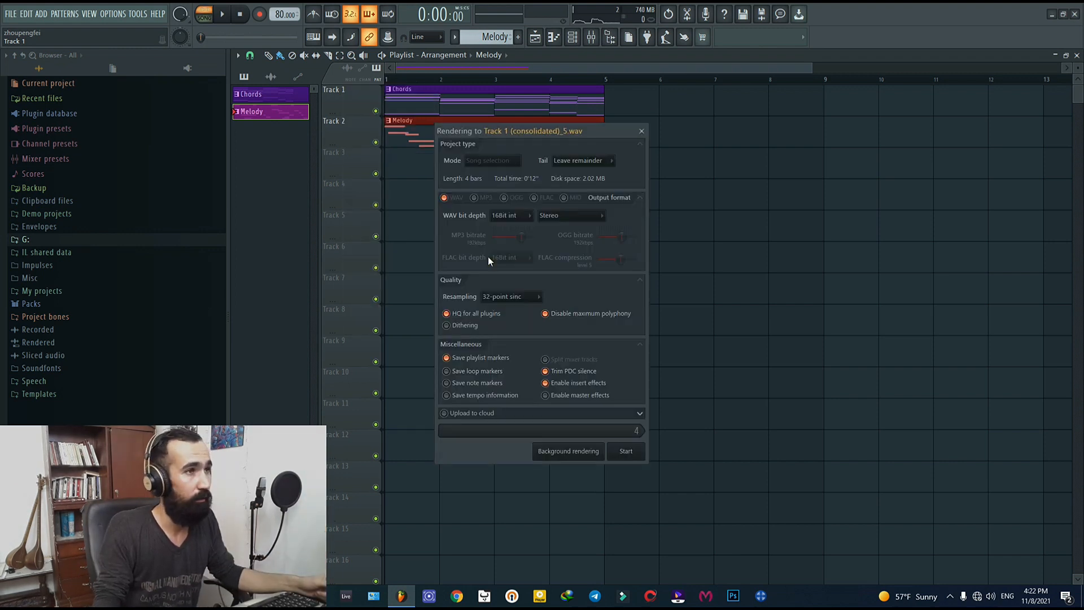
left_click(635, 455)
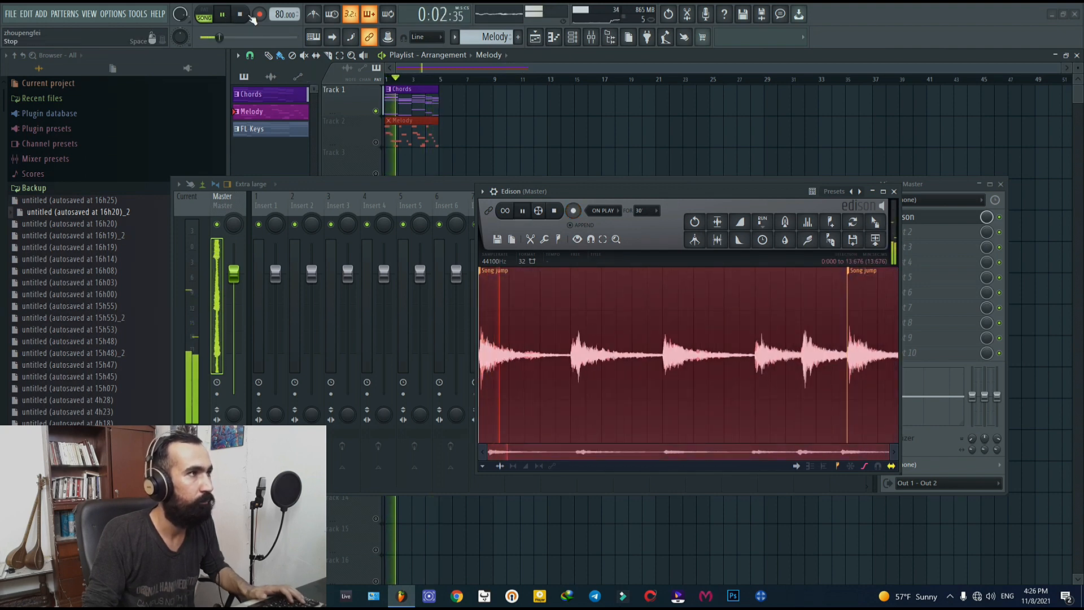
Step: Cut the Edison chord recording after the second Song jump marker and put the audio on Track 1 in place of the Chords pattern
left_click(224, 15)
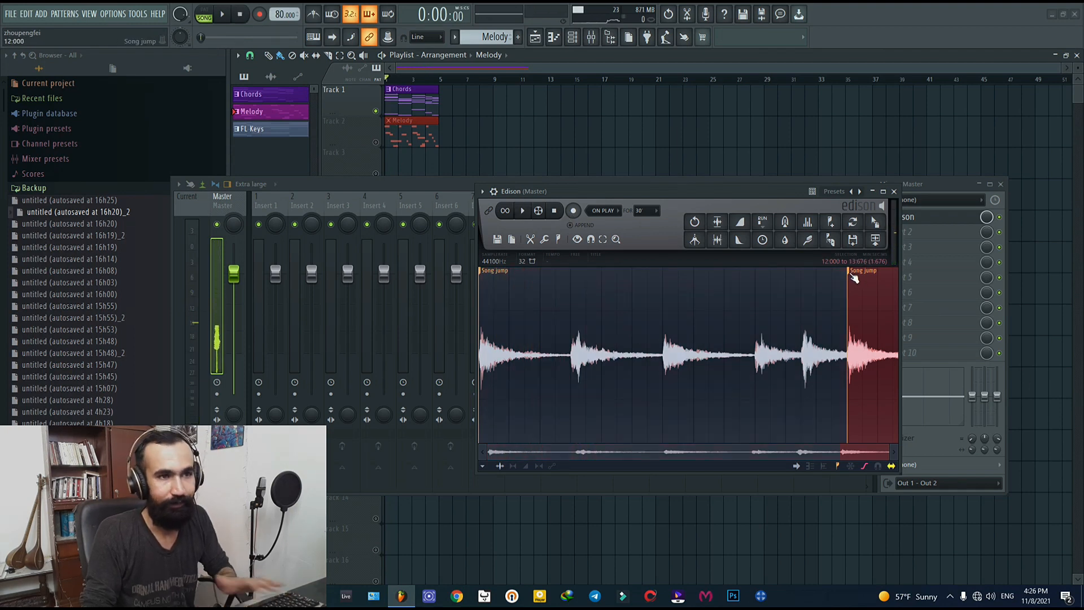
key("Delete")
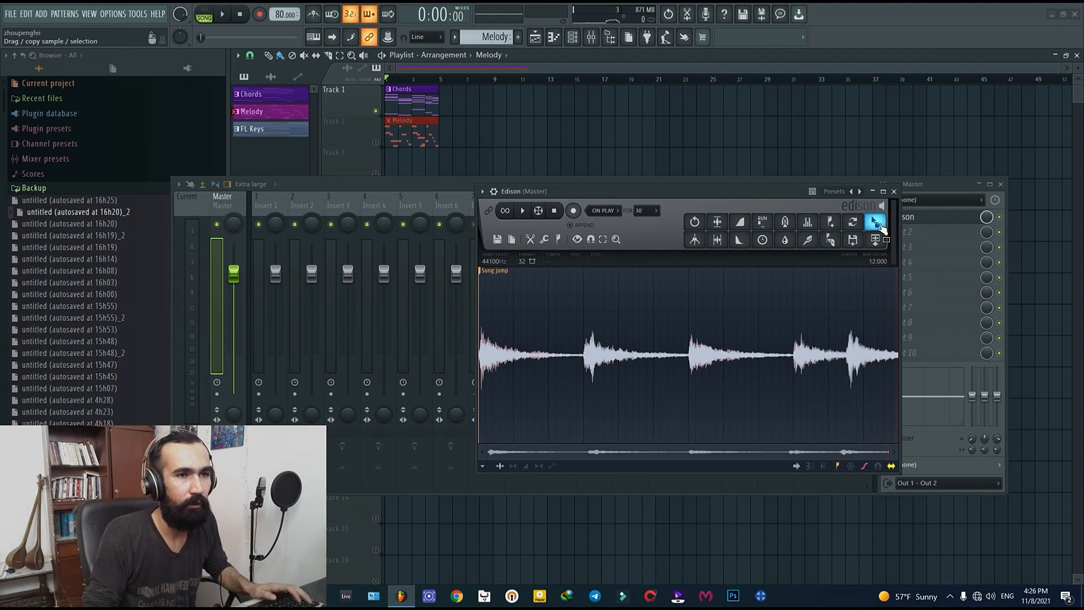
left_click(880, 240)
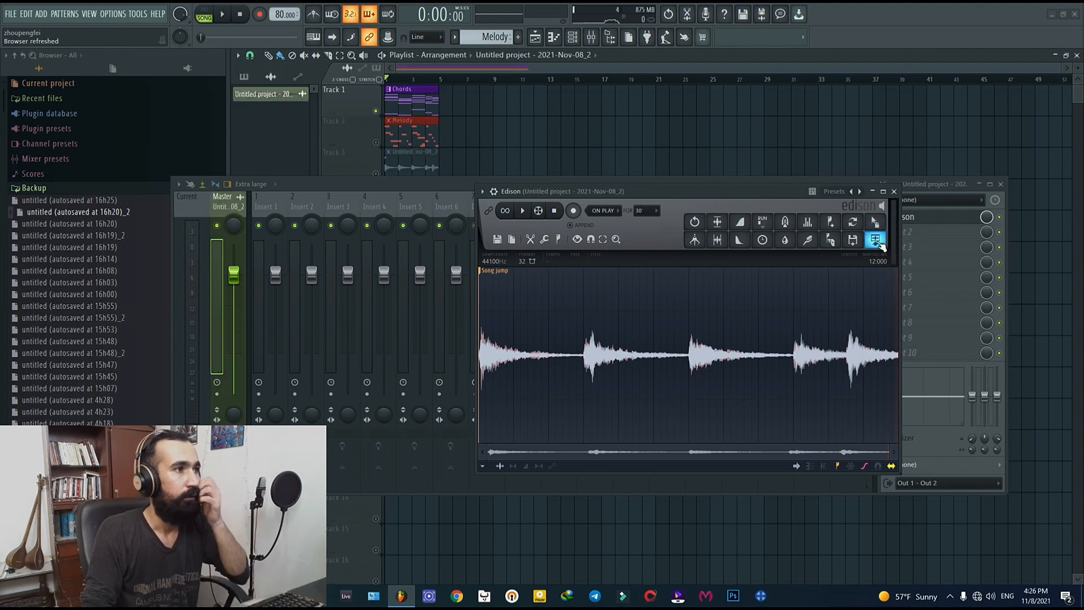
right_click(427, 105)
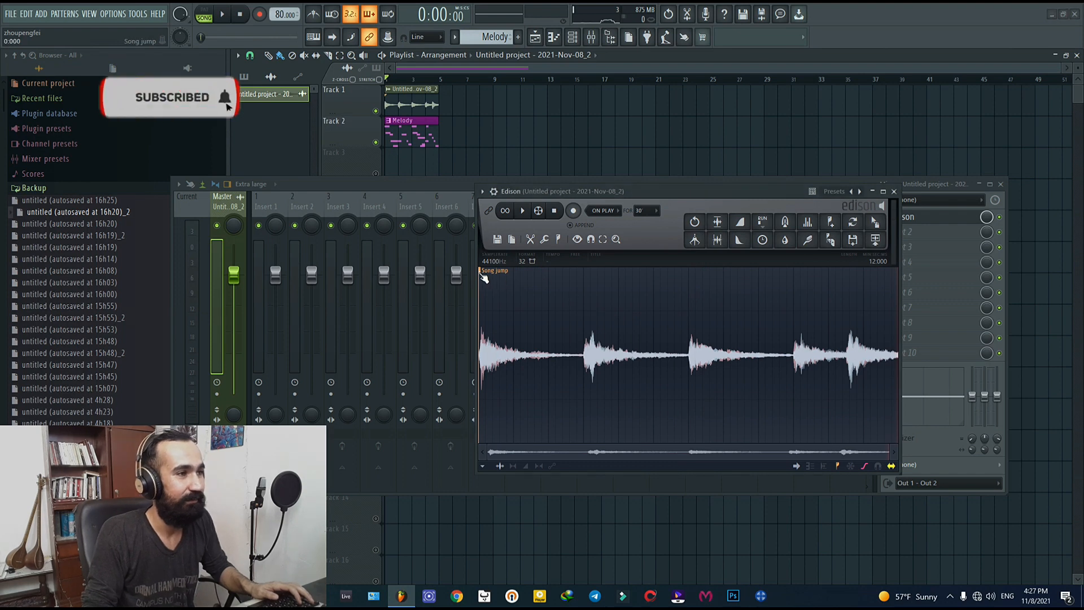
Step: Clear the sample in Edison, solo Track 2 and record one pass of the melody into Edison
key("Delete")
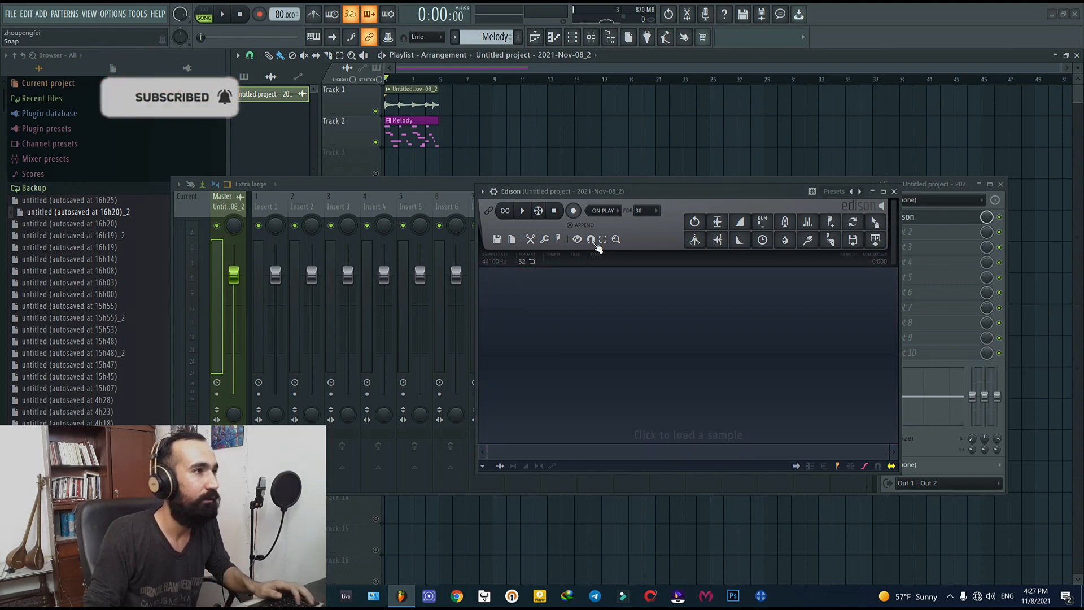
right_click(376, 143)
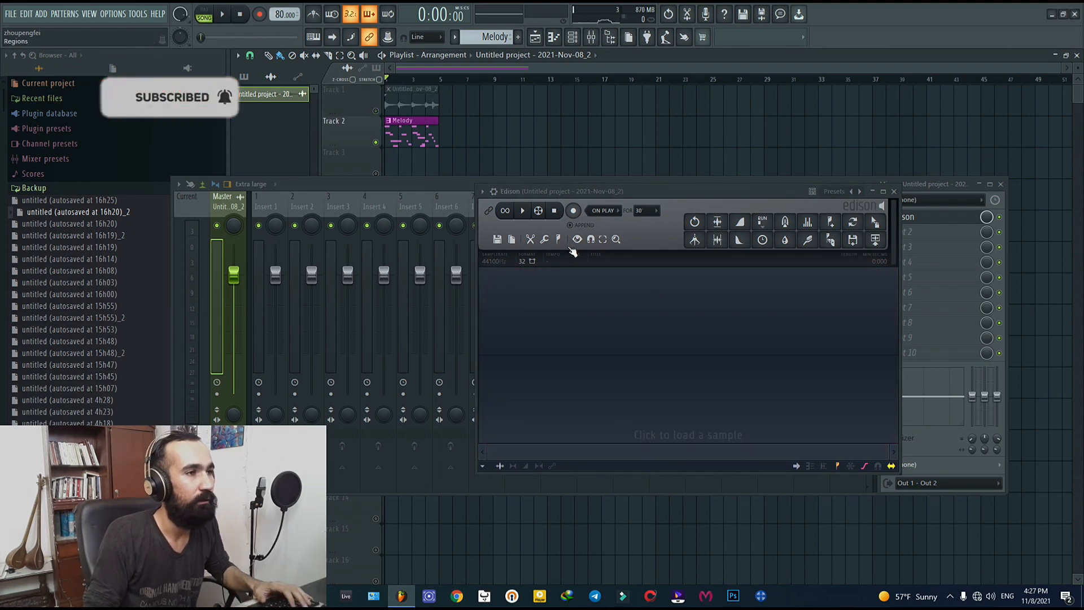
left_click(222, 14)
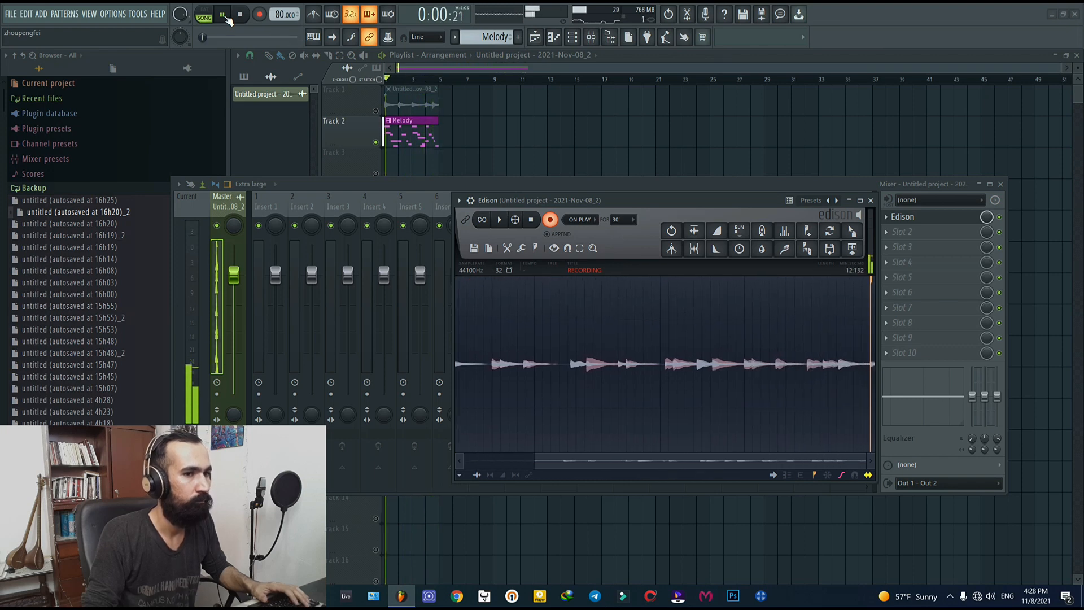
left_click(550, 220)
left_click(247, 19)
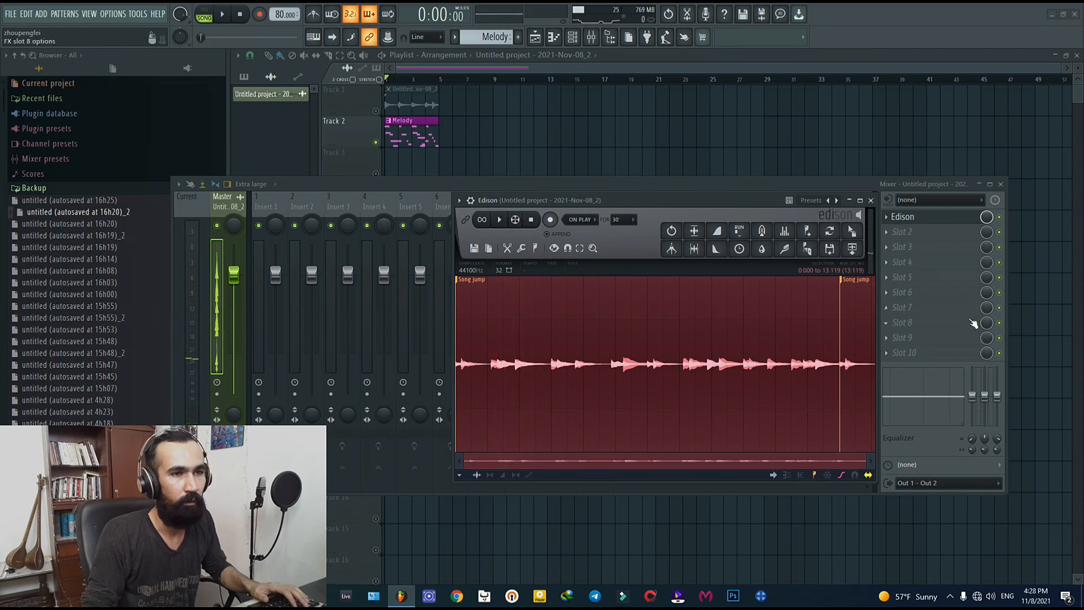
Step: Cut the melody recording after the second Song jump marker and place it in the playlist as an audio clip
left_click(854, 281)
key("Delete")
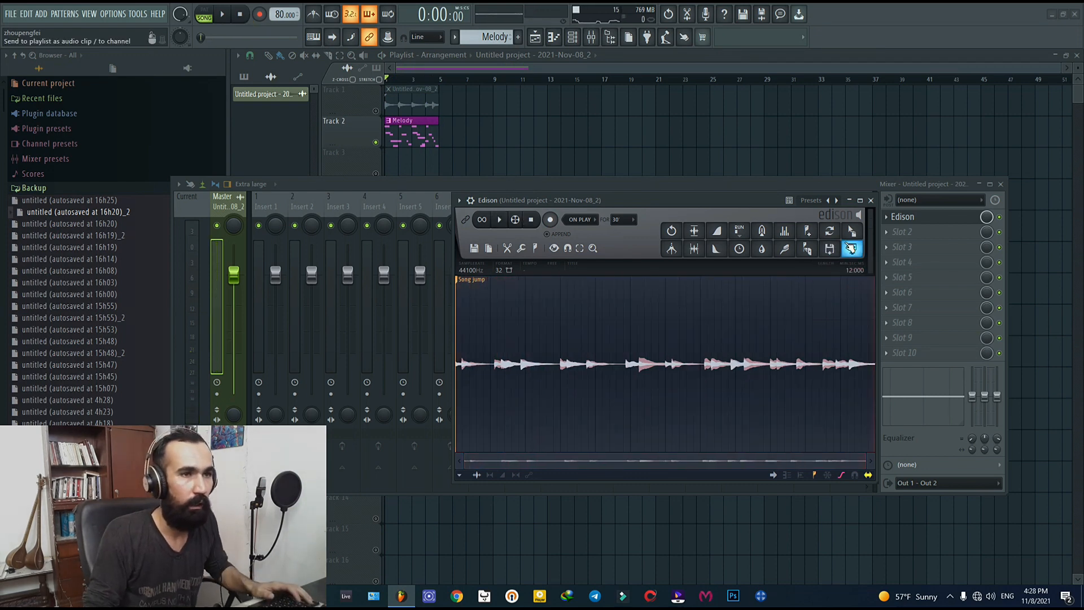
left_click_drag(852, 249, 385, 161)
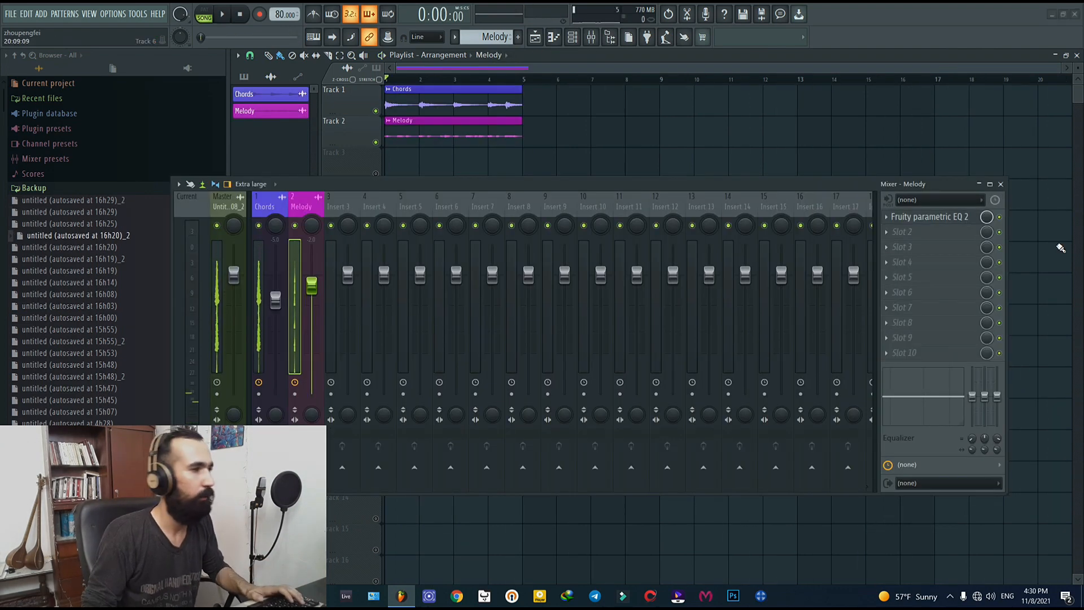
Step: Browse to the One Shots folder of L.Dre Drum Kit Vol. 2 on G: and show the channel rack
left_click(259, 328)
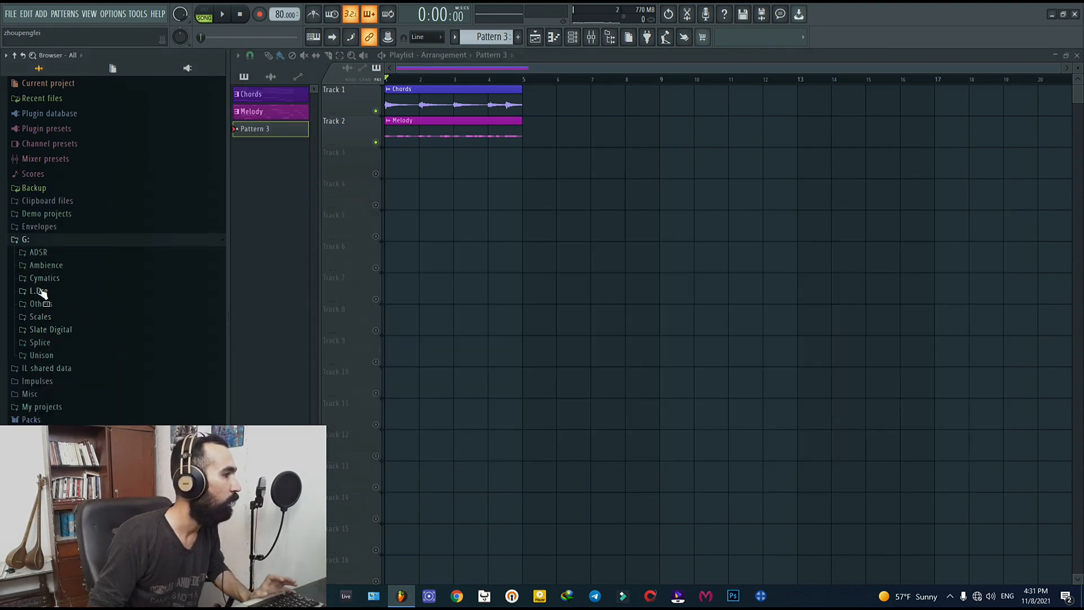
left_click(40, 291)
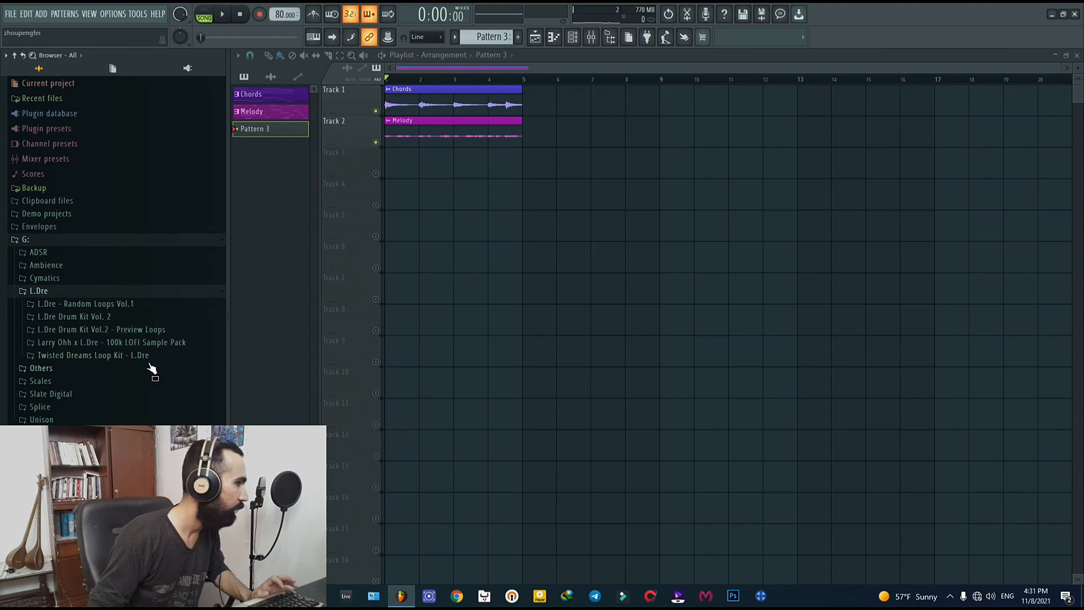
left_click(68, 318)
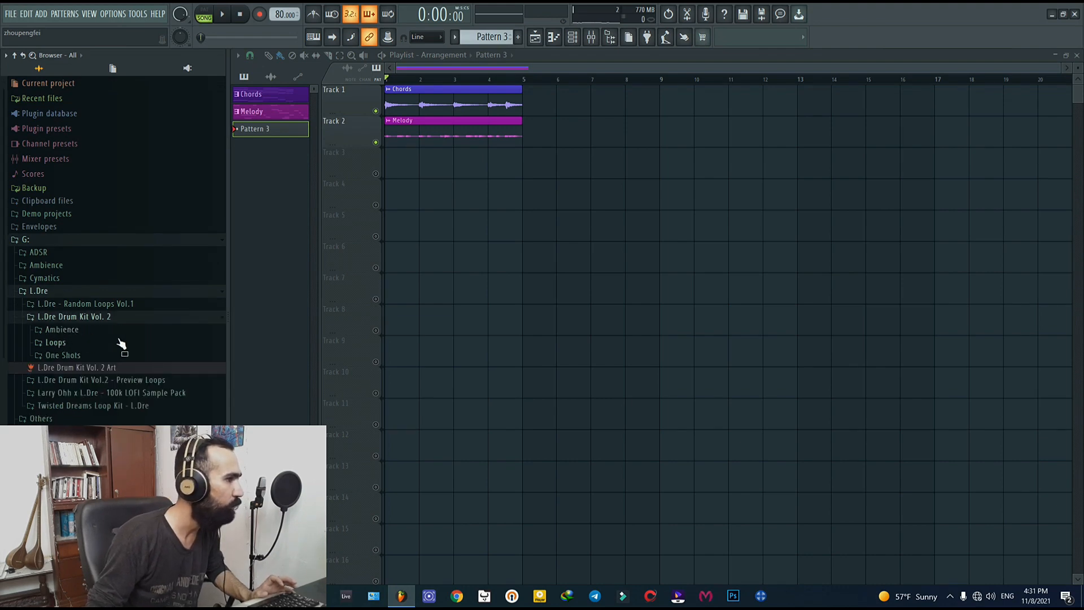
left_click(63, 355)
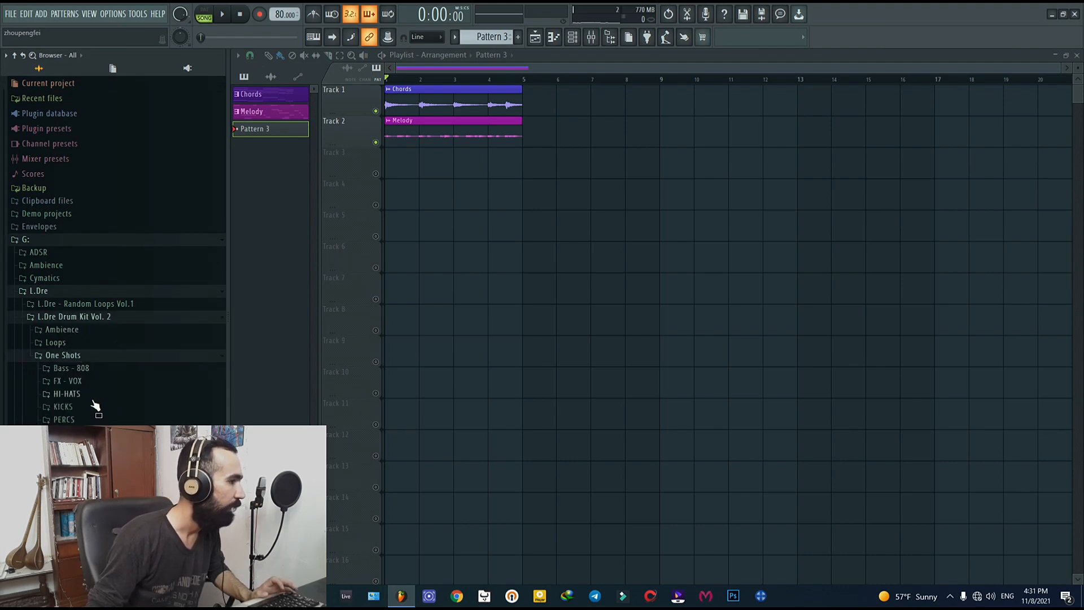
scroll(94, 406, "down", 3)
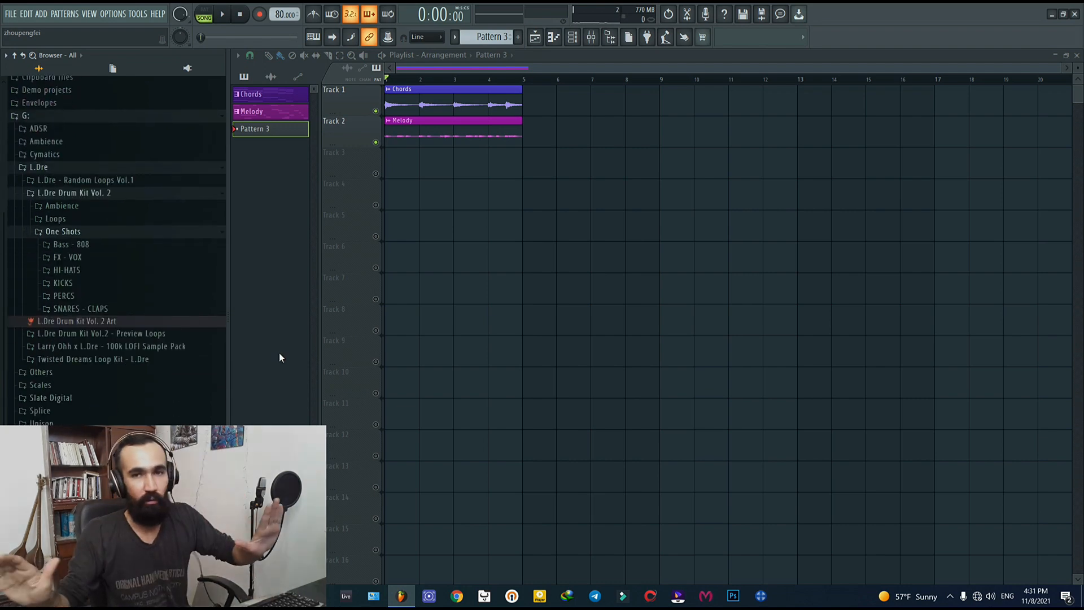
key("F6")
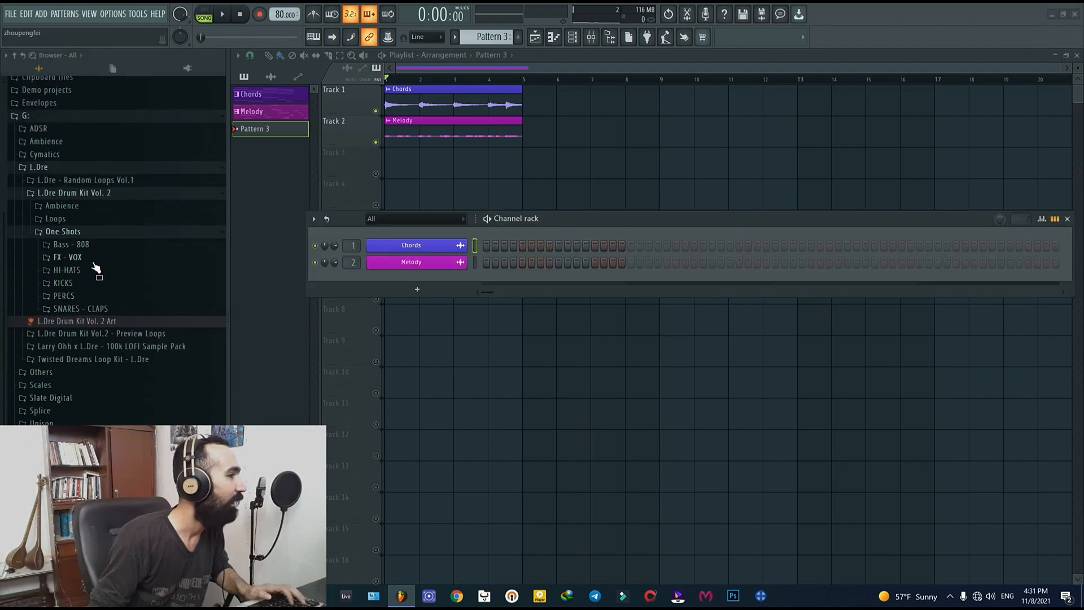
Step: Audition samples in the kit's HI-HATS folder and add L.Dre - Clean Hat as a new channel below Melody
left_click(67, 271)
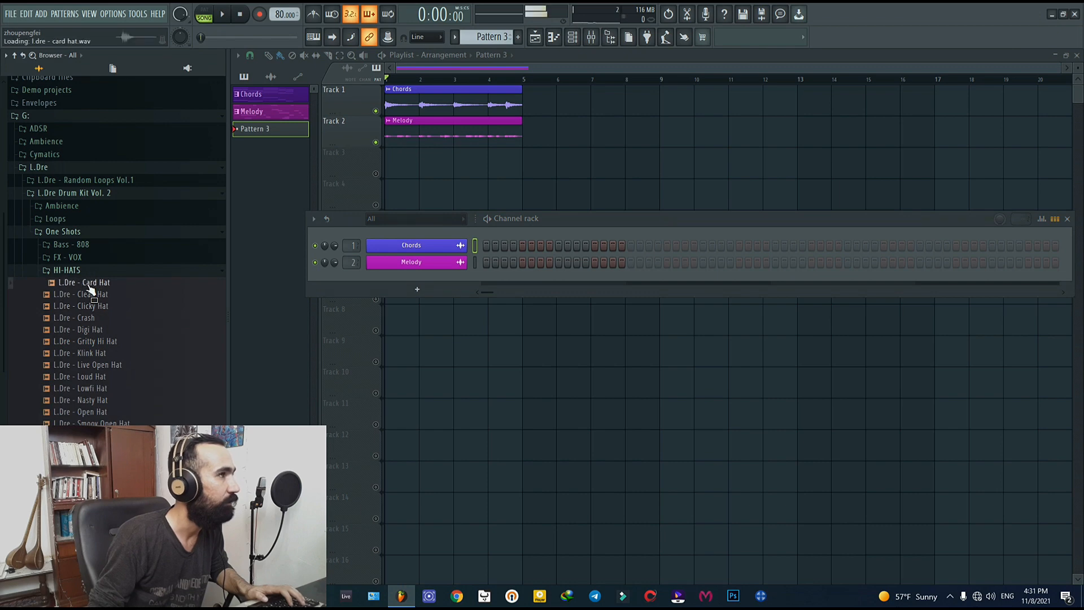
key("Down")
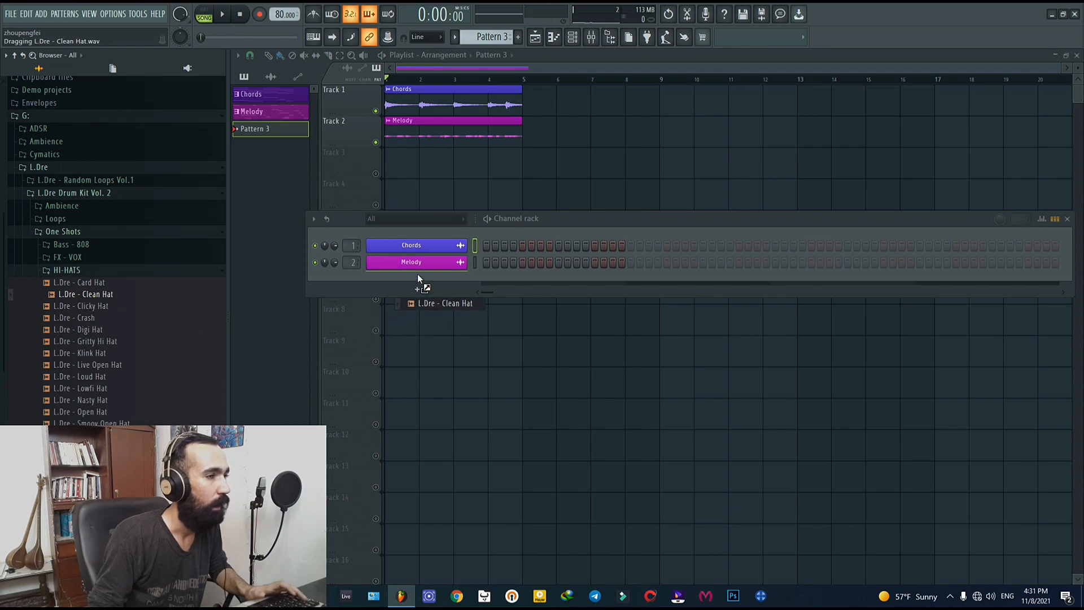
left_click_drag(418, 275, 418, 277)
left_click(82, 277)
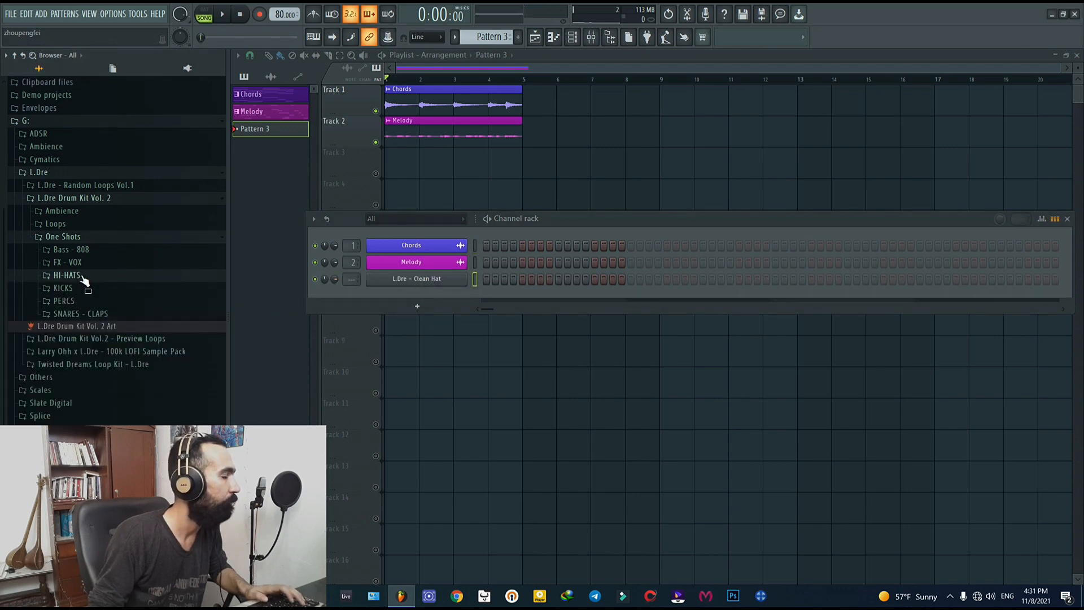
Step: Audition the kit's kick samples and add L.Dre - Fav Lofi Kick as a new channel below Clean Hat
left_click(85, 288)
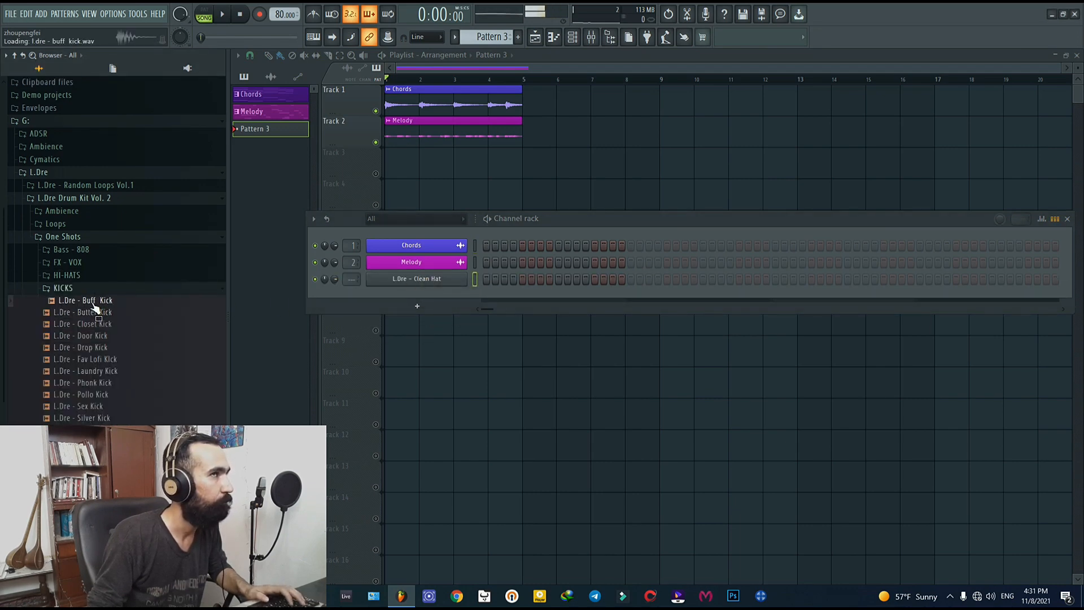
left_click(97, 314)
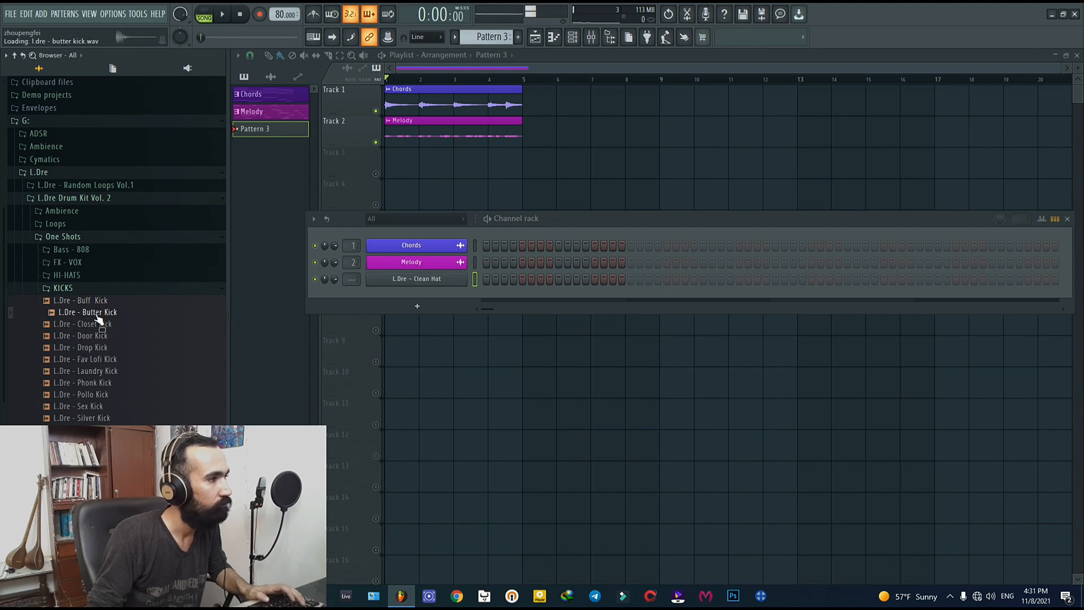
left_click(104, 337)
key("Up")
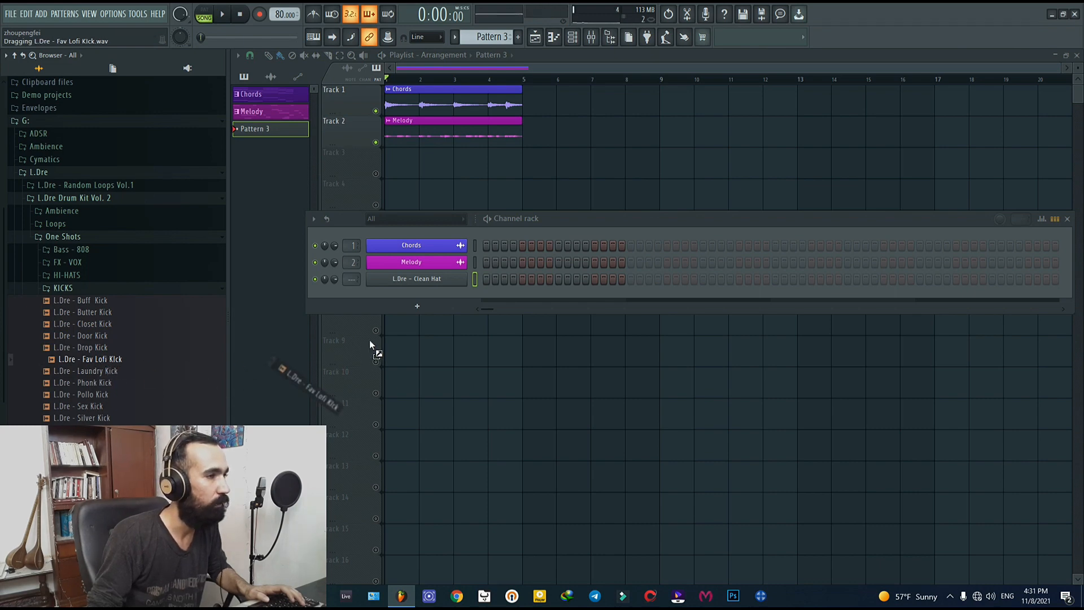
left_click_drag(415, 289, 414, 290)
left_click(70, 288)
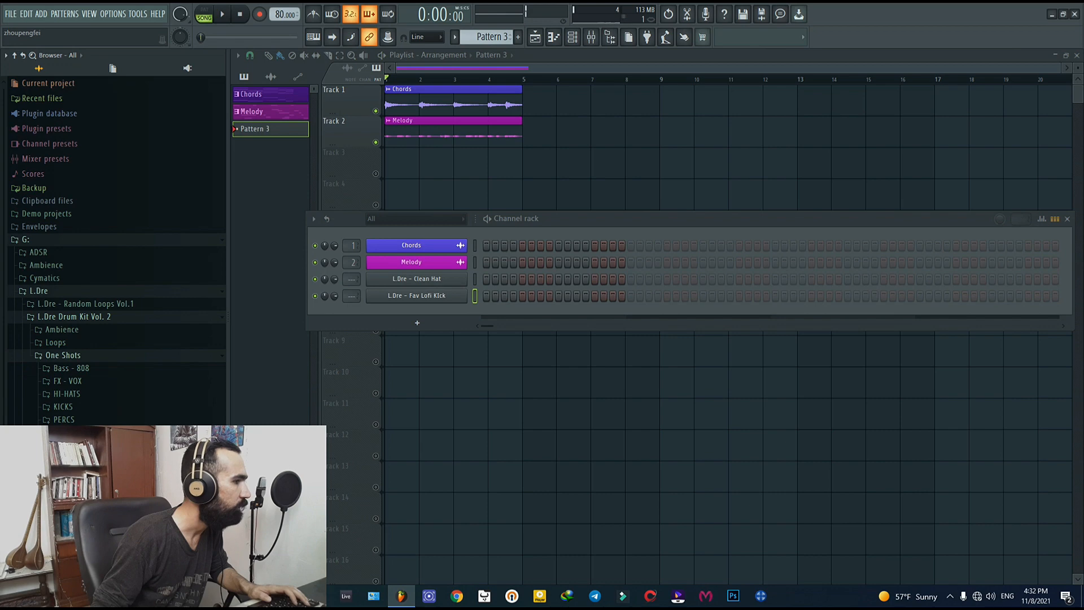
Step: Audition the samples in SNARES - CLAPS and add L.Dre - Hard Rim as a new channel below the kick
left_click(85, 433)
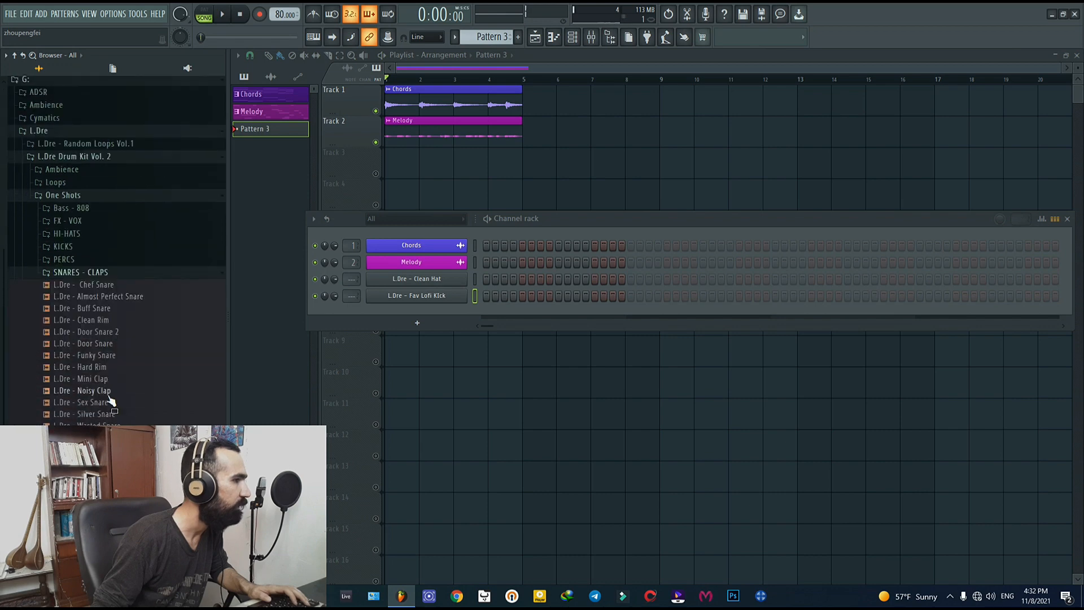
left_click(104, 285)
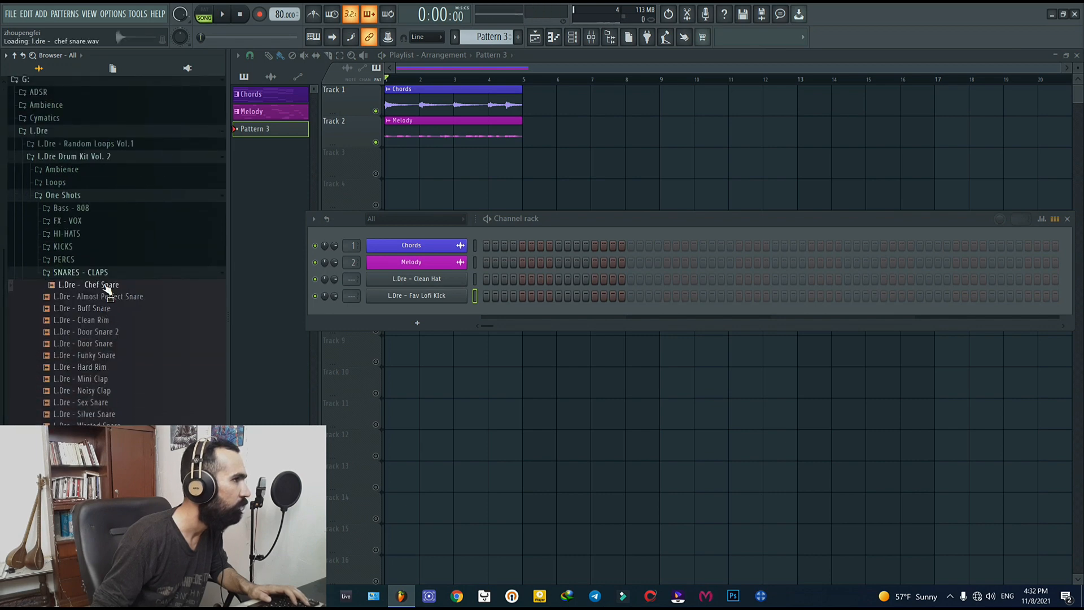
left_click(106, 321)
left_click(109, 332)
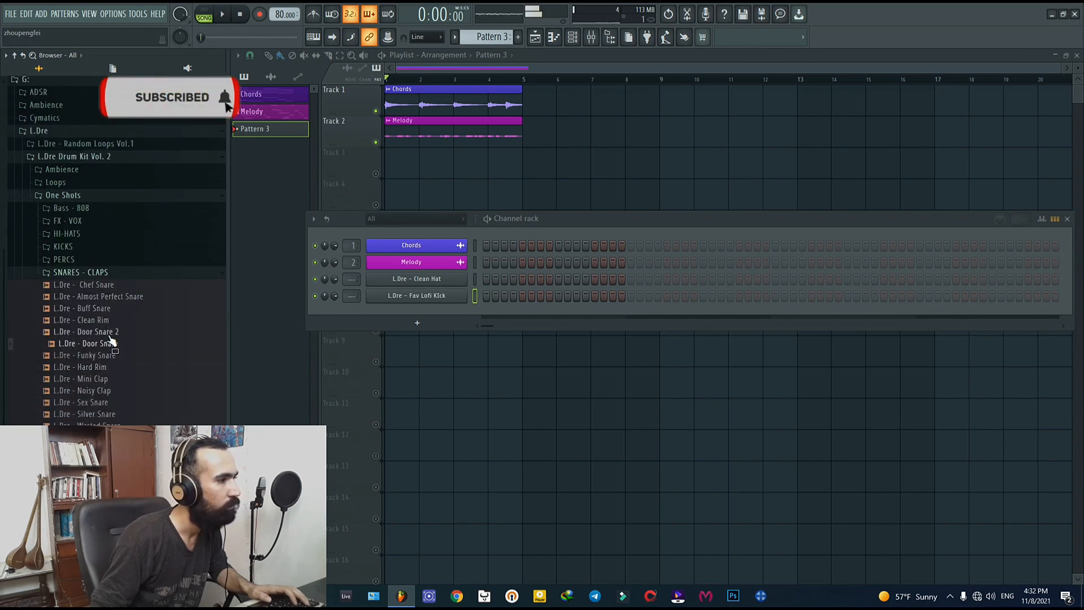
left_click(96, 368)
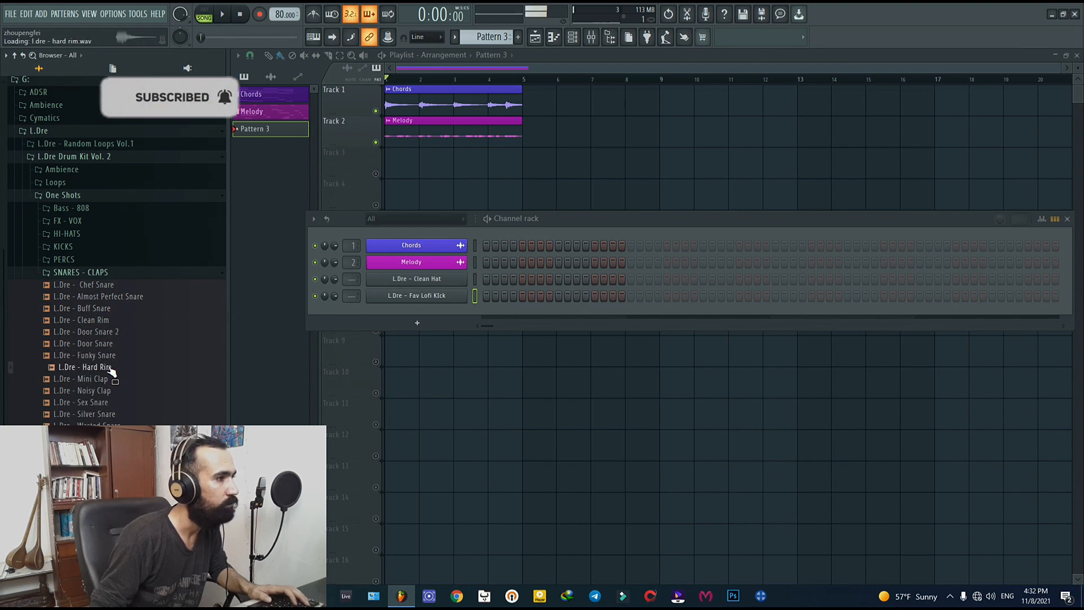
left_click(112, 394)
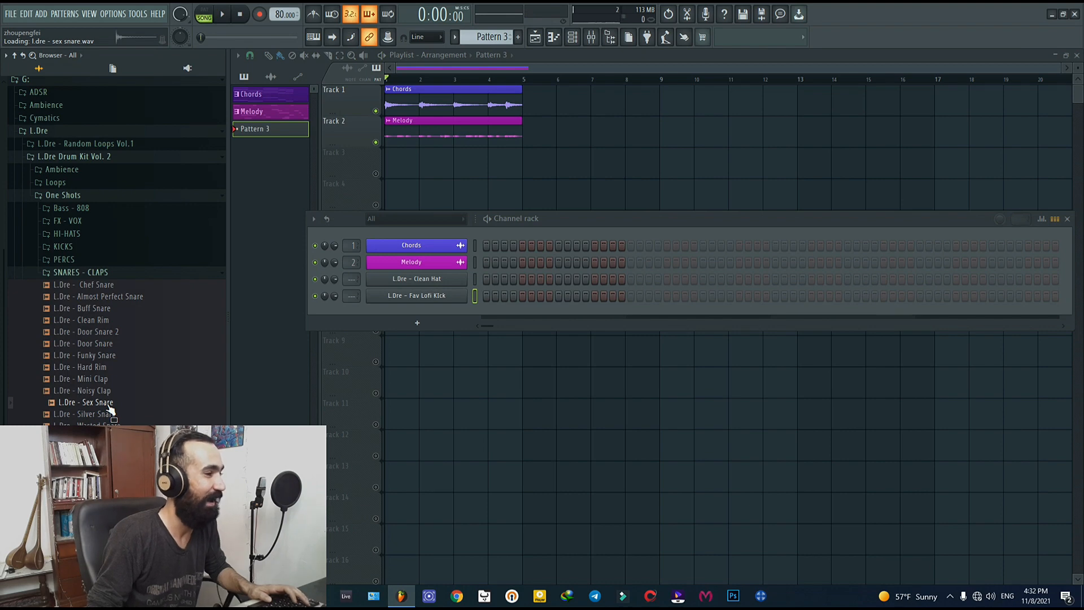
scroll(112, 373, "down", 3)
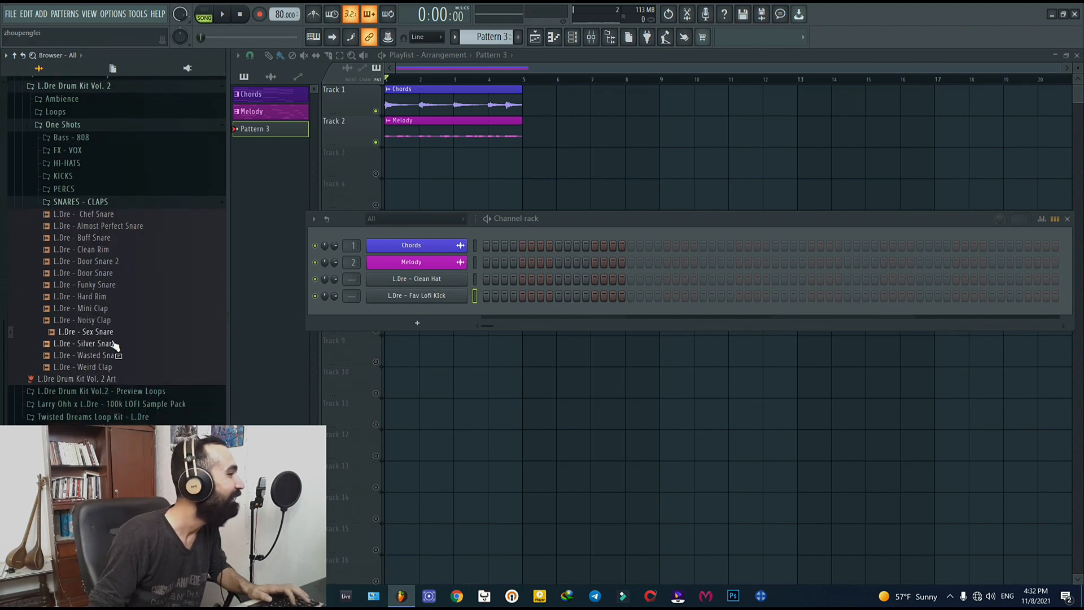
left_click(114, 355)
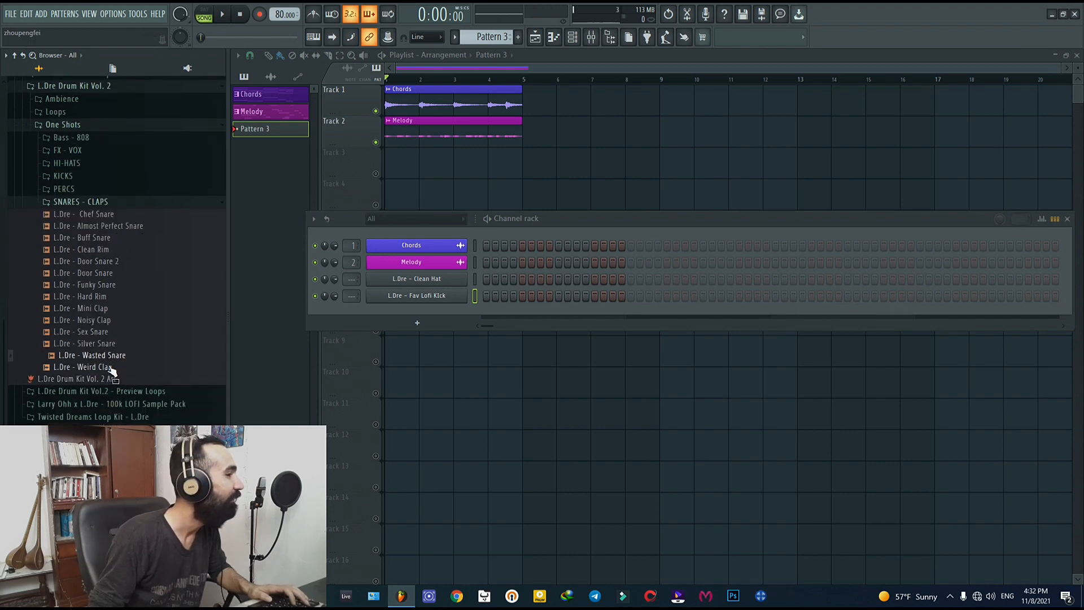
left_click(112, 368)
left_click(100, 296)
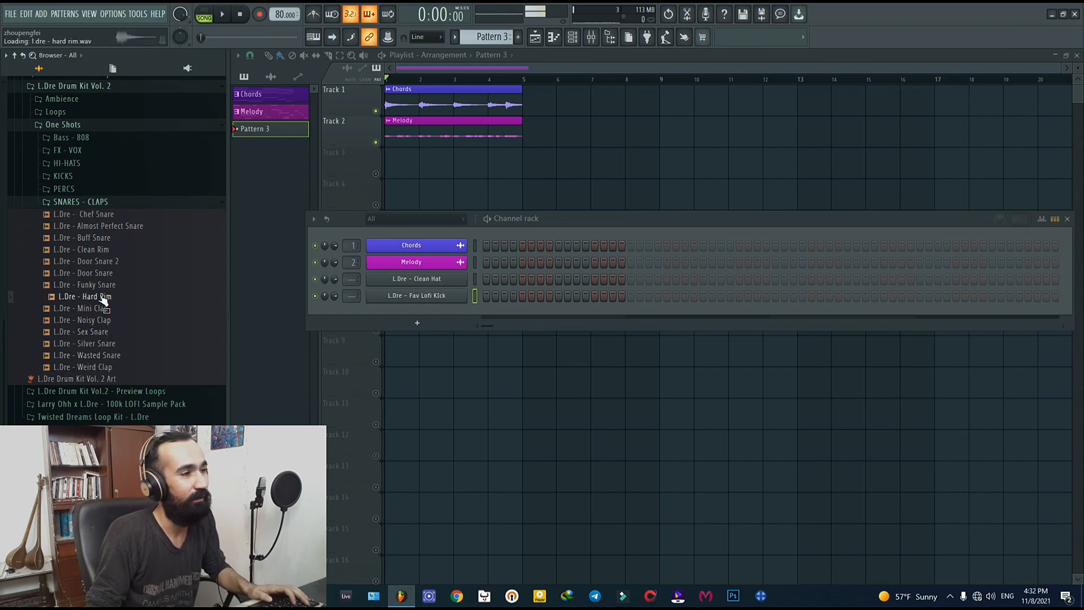
left_click_drag(103, 299, 422, 313)
Step: Fill every second step of the Clean Hat channel, place Pattern 3 four times on Track 3 from bar 1, and preview it
right_click(463, 279)
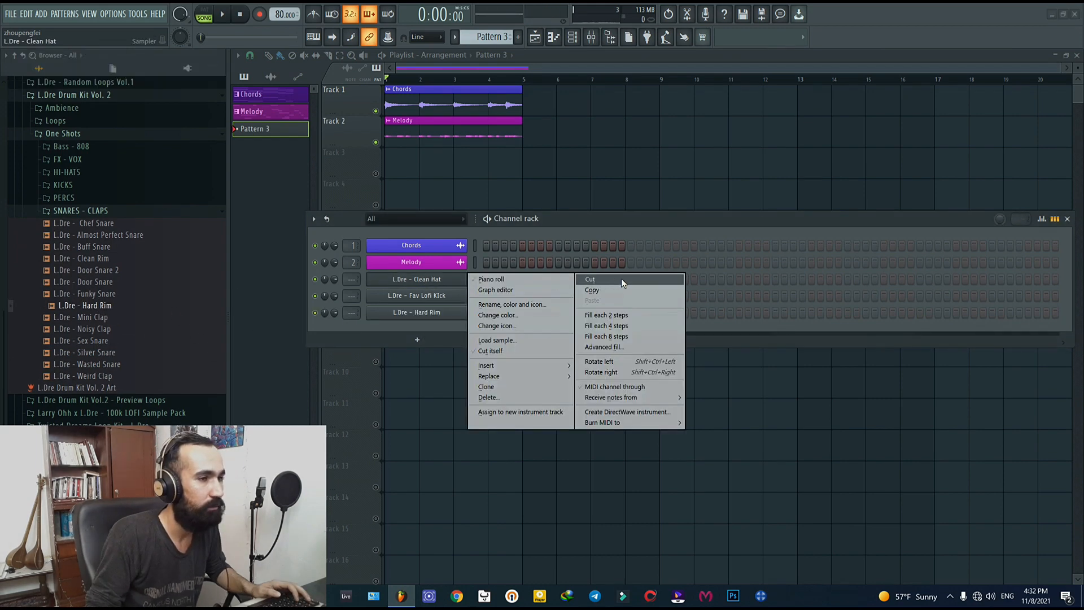
left_click(605, 318)
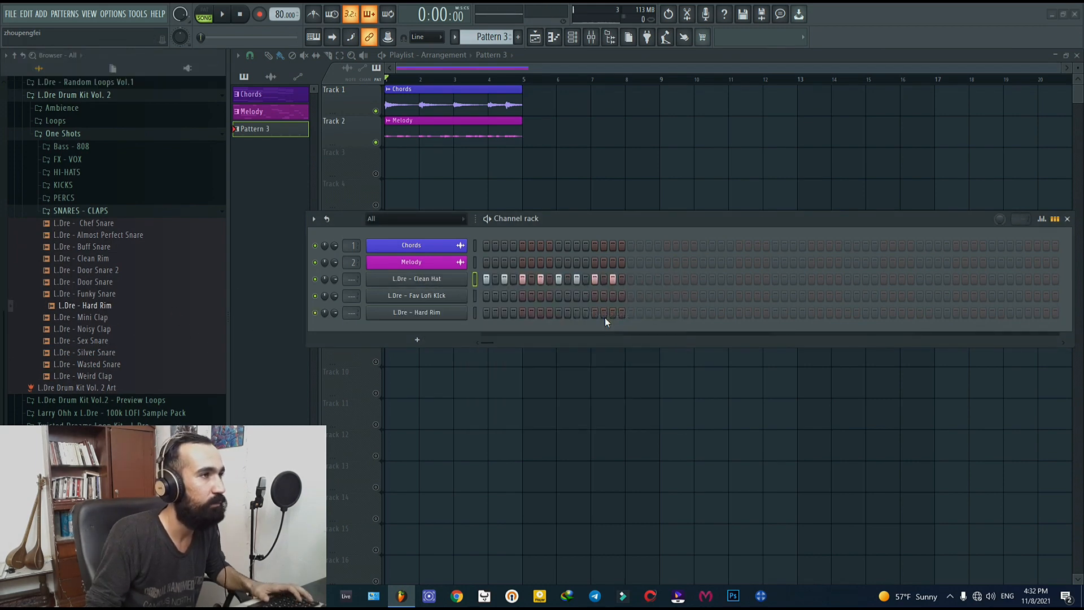
left_click(405, 176)
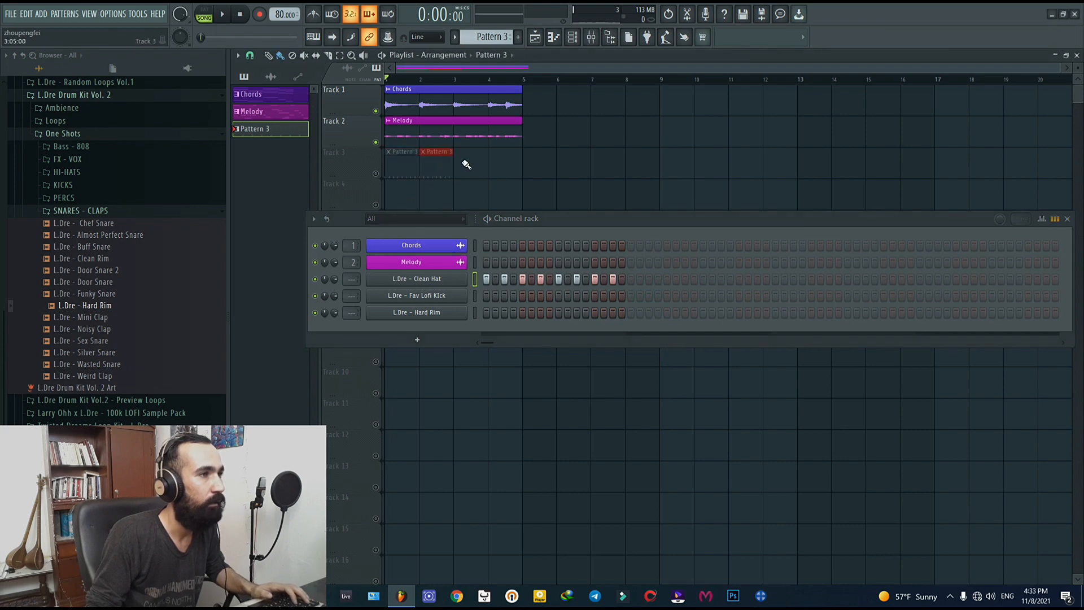
left_click_drag(466, 164, 507, 165)
key("space")
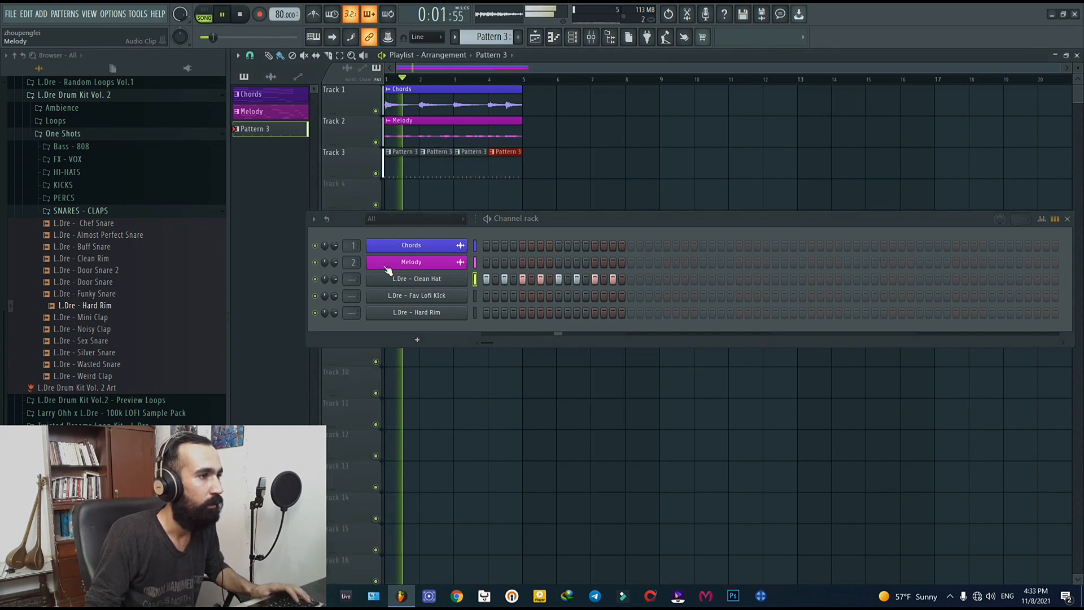
key("space")
Step: In the Clean Hat piano roll, lower every second note's velocity to about 53%, and reduce all the notes' velocities slightly
left_click(434, 280)
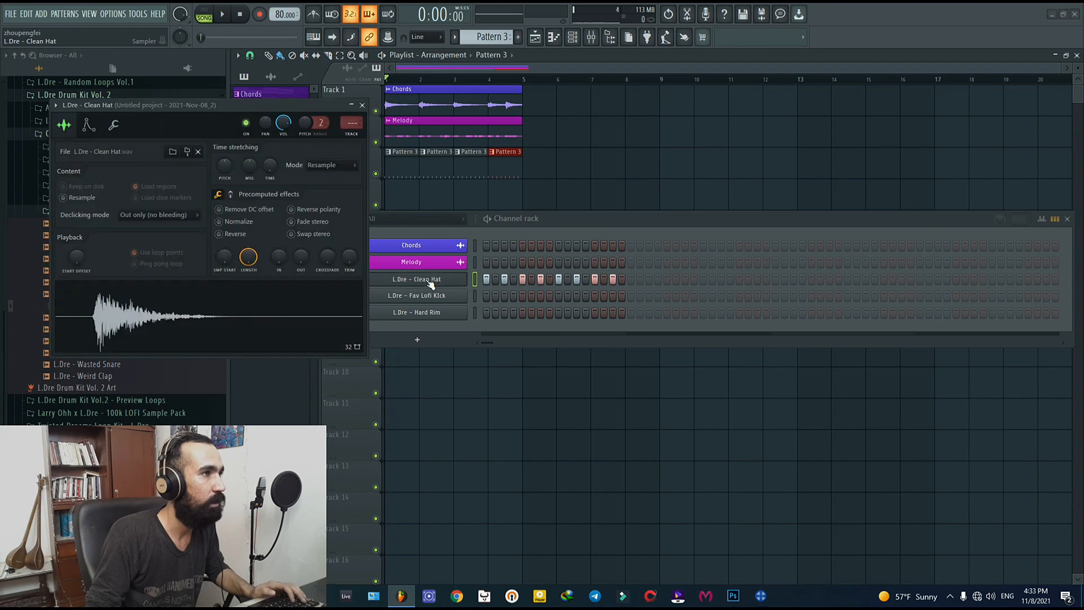
left_click(362, 106)
right_click(455, 285)
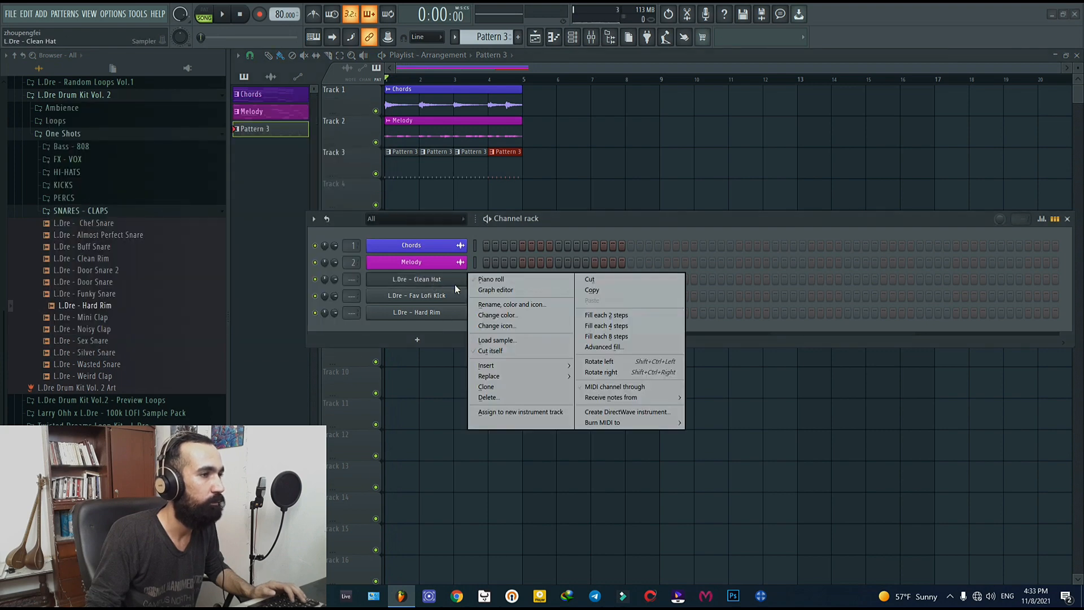
left_click(489, 279)
scroll(607, 344, "up", 5)
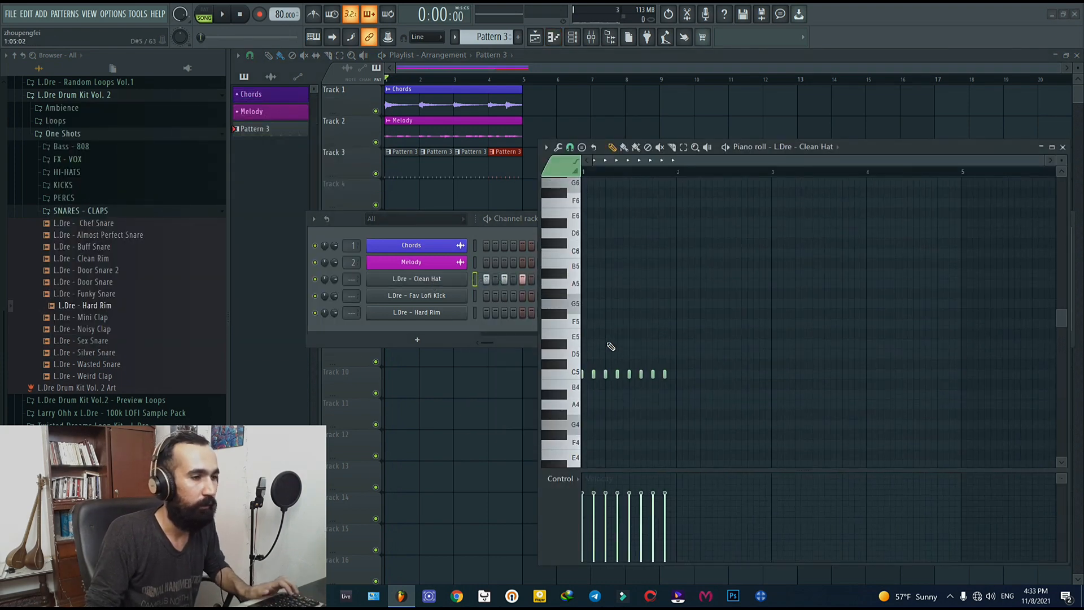
scroll(593, 422, "up", 2)
left_click_drag(656, 162, 628, 163)
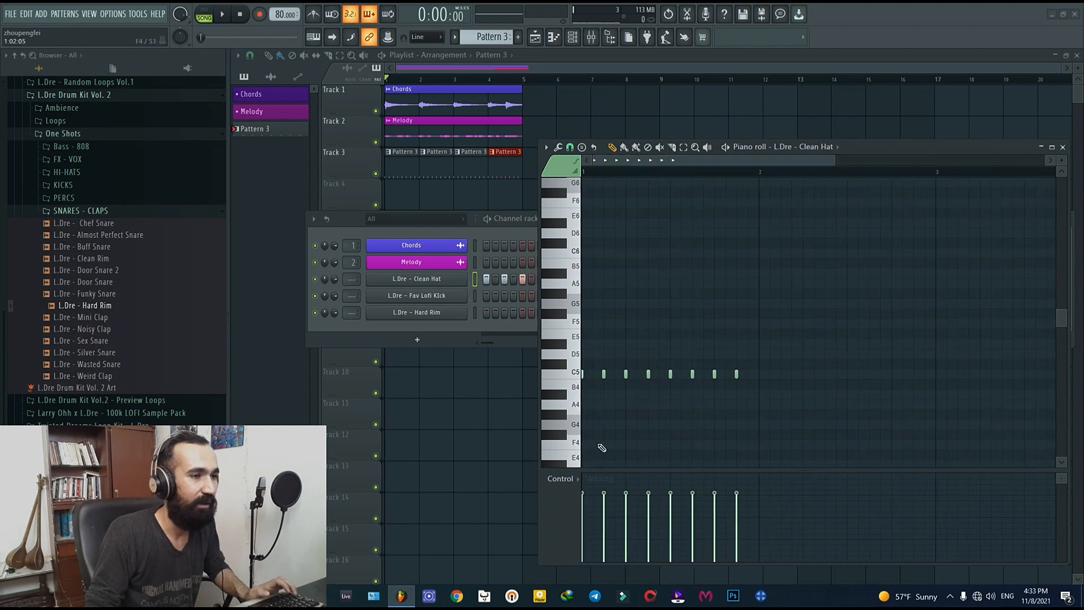
scroll(600, 441, "up", 1)
scroll(624, 441, "down", 1)
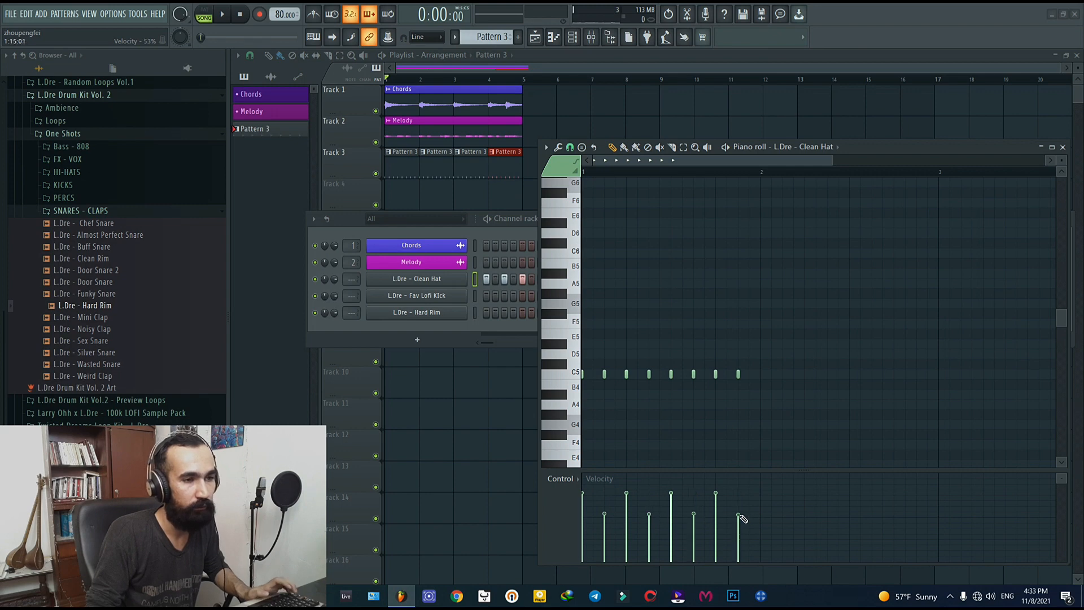
left_click_drag(783, 361, 560, 396)
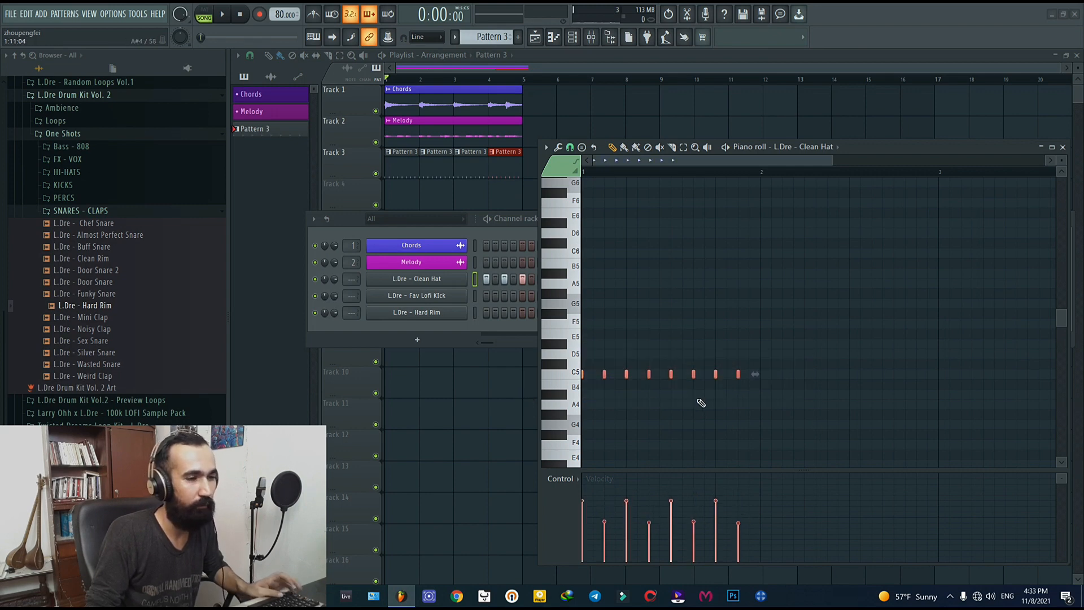
left_click(701, 405)
Step: Lower the Chords mixer track's volume to -6.0 dB during playback and select the Clean Hat mixer track
key("space")
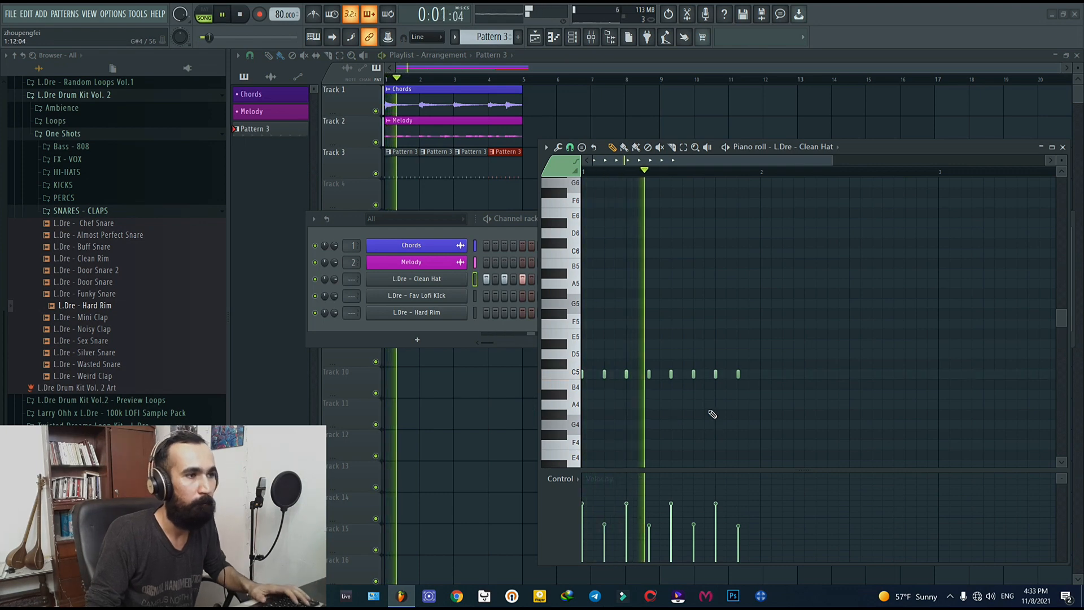
key("F9")
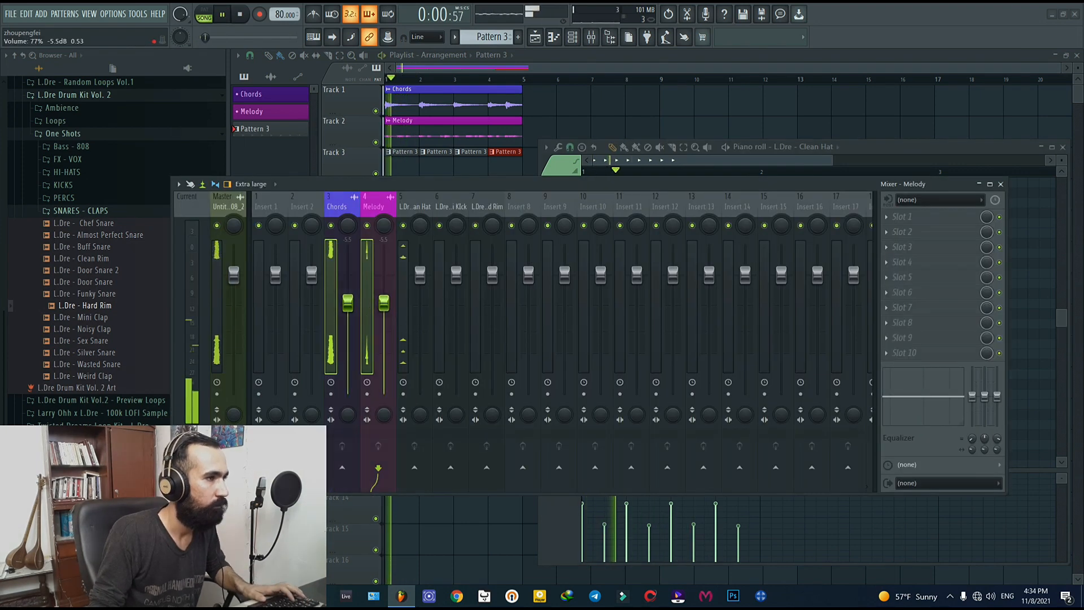
left_click(333, 315)
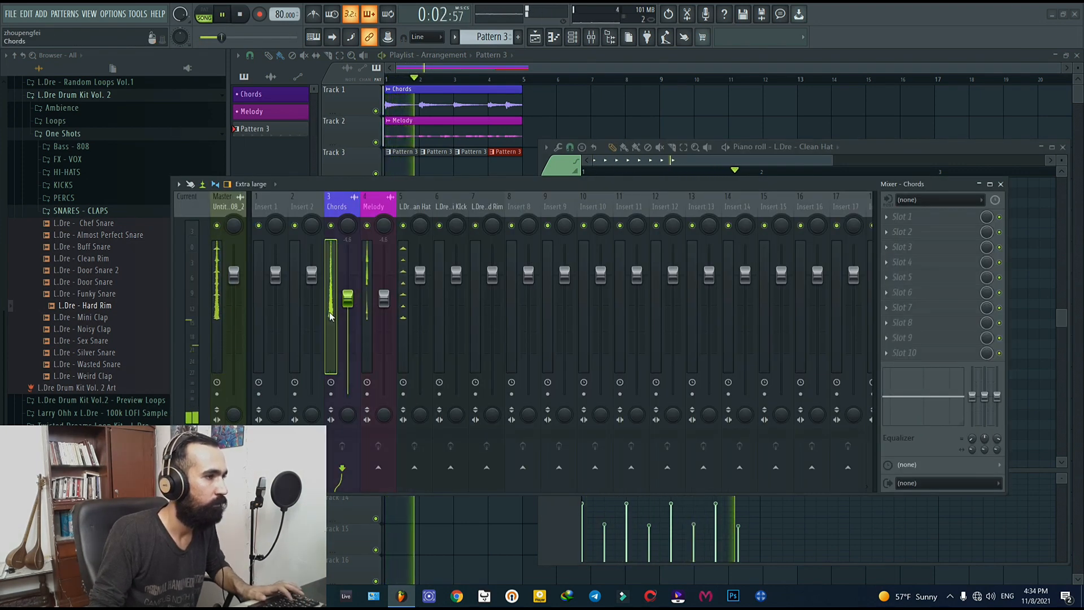
left_click_drag(348, 298, 348, 305)
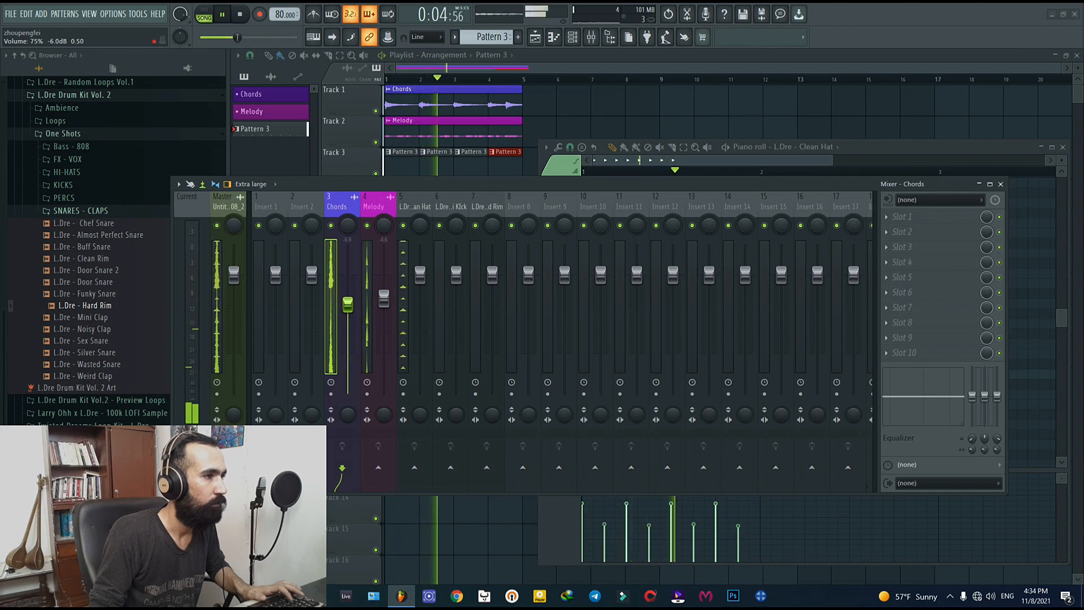
left_click(412, 316)
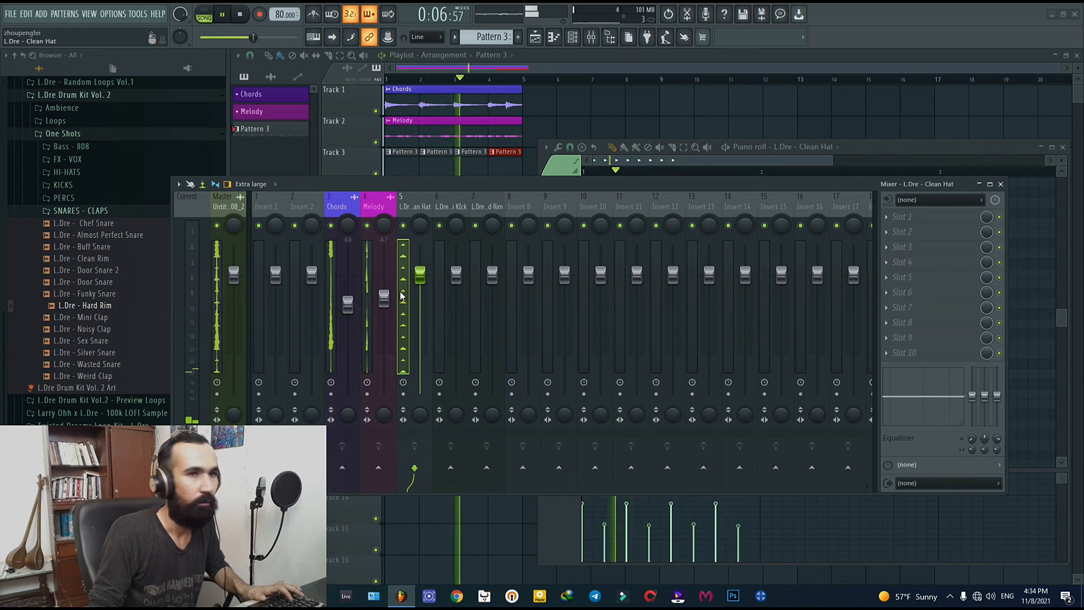
Step: Load Fruity Parametric EQ 2 into slot 1 of the Clean Hat mixer track and stop playback
left_click(902, 217)
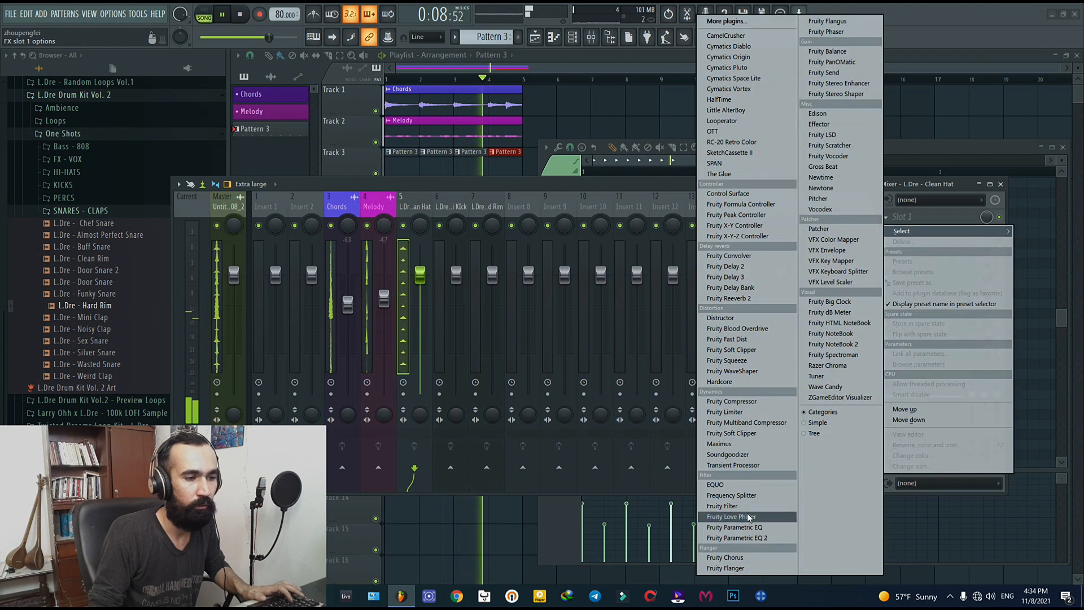
left_click(757, 539)
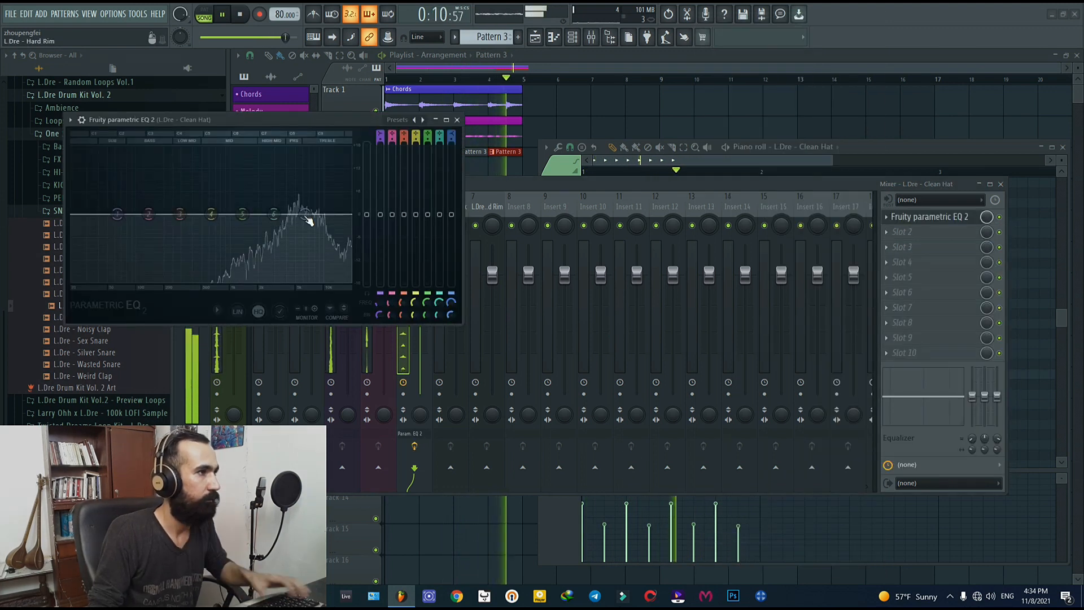
left_click_drag(265, 127, 593, 186)
key("space")
Step: Set EQ band 1 to High pass, move it to about 4524 Hz, and resume playback
right_click(444, 274)
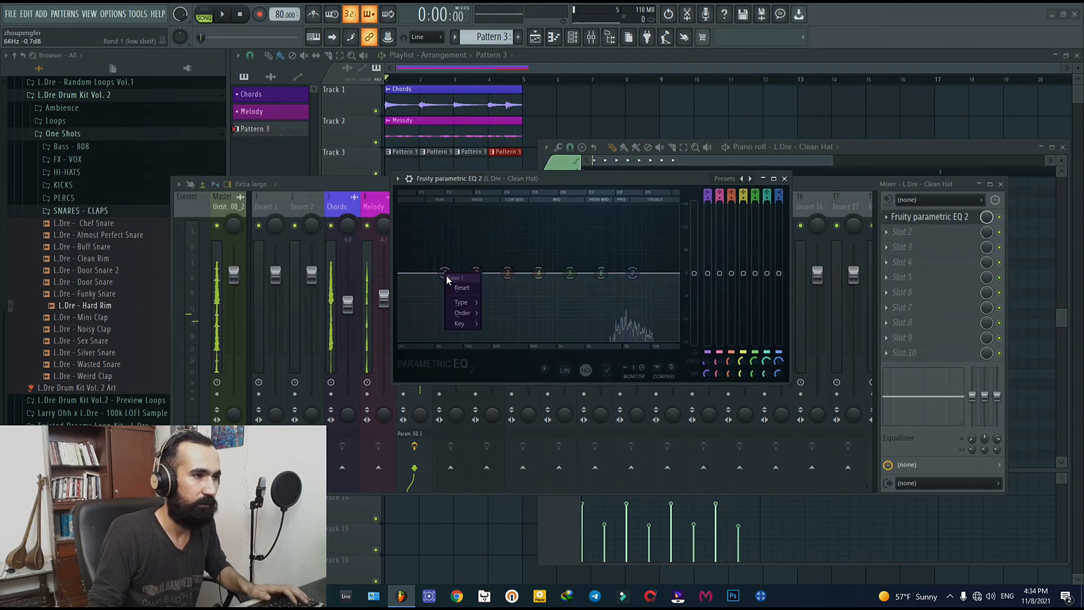
mouse_move(461, 305)
left_click(505, 336)
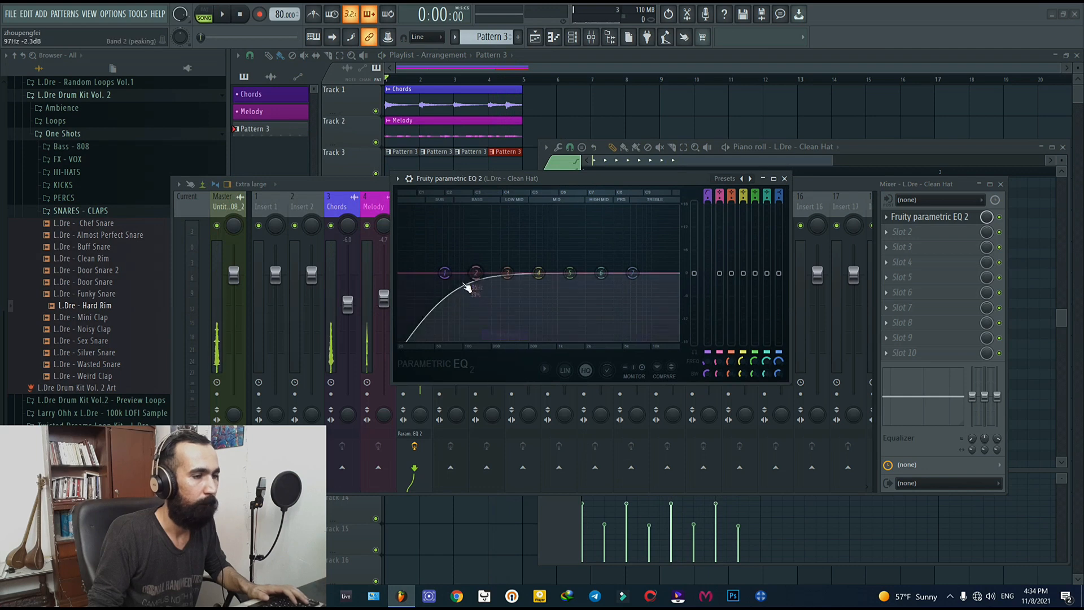
left_click_drag(444, 274, 622, 272)
key("space")
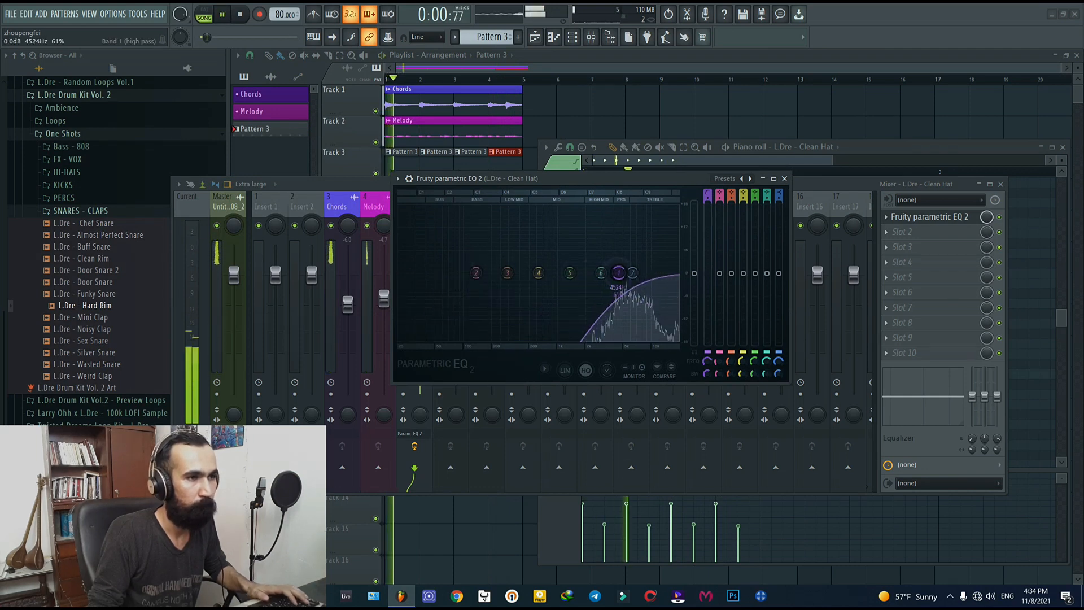
Step: Set EQ band 7 to Low pass, shift band 1 to a slightly lower frequency, and close the equalizer
right_click(632, 273)
mouse_move(654, 303)
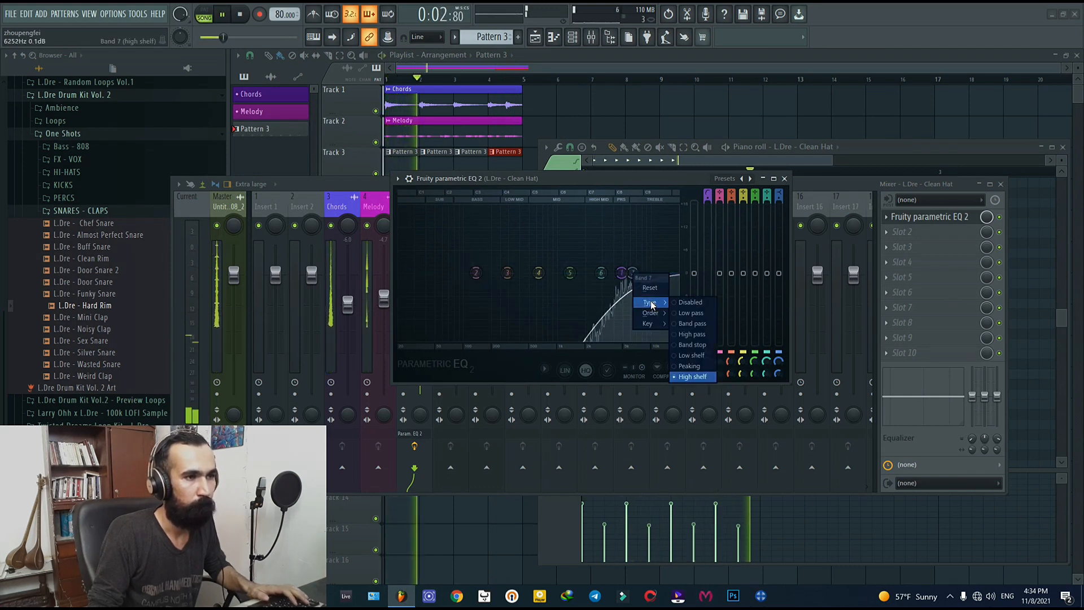
left_click(680, 314)
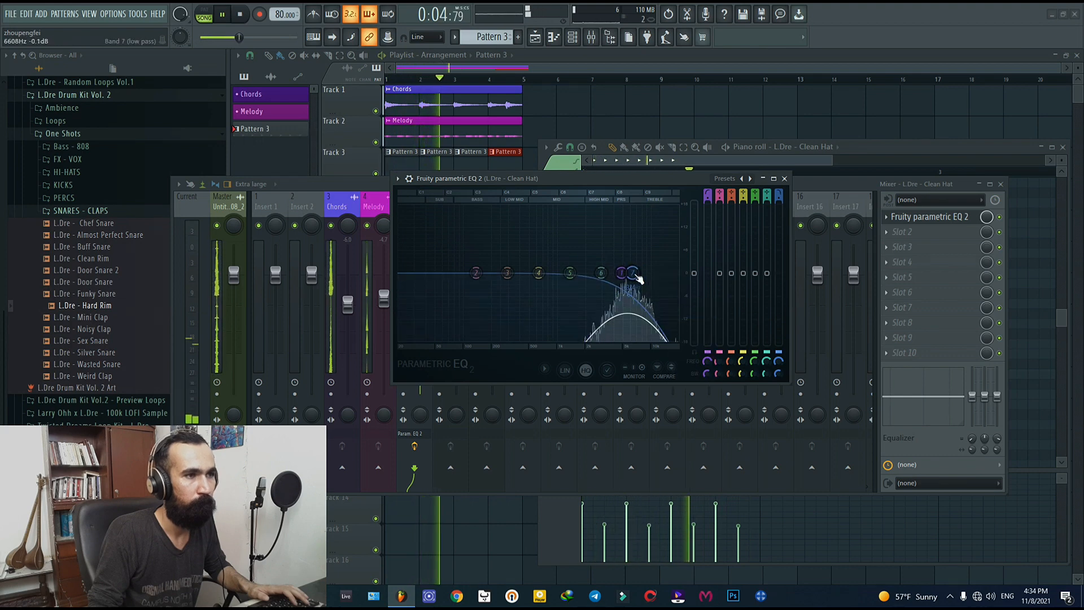
left_click_drag(622, 274, 615, 274)
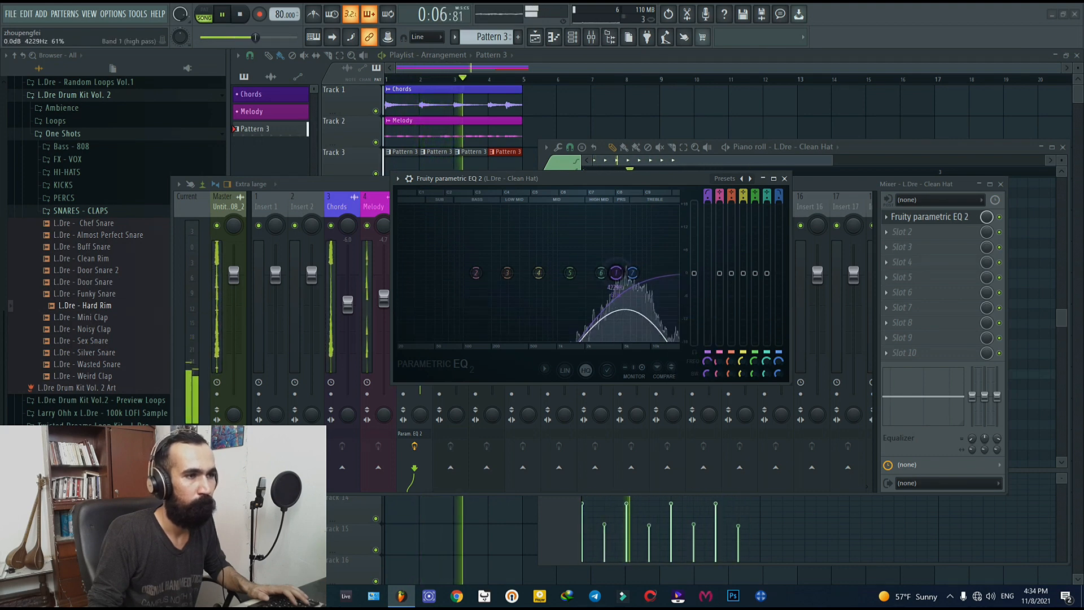
left_click(785, 179)
Step: Lower the Clean Hat mixer track's volume, and close the mixer and the piano roll
left_click_drag(421, 279, 422, 317)
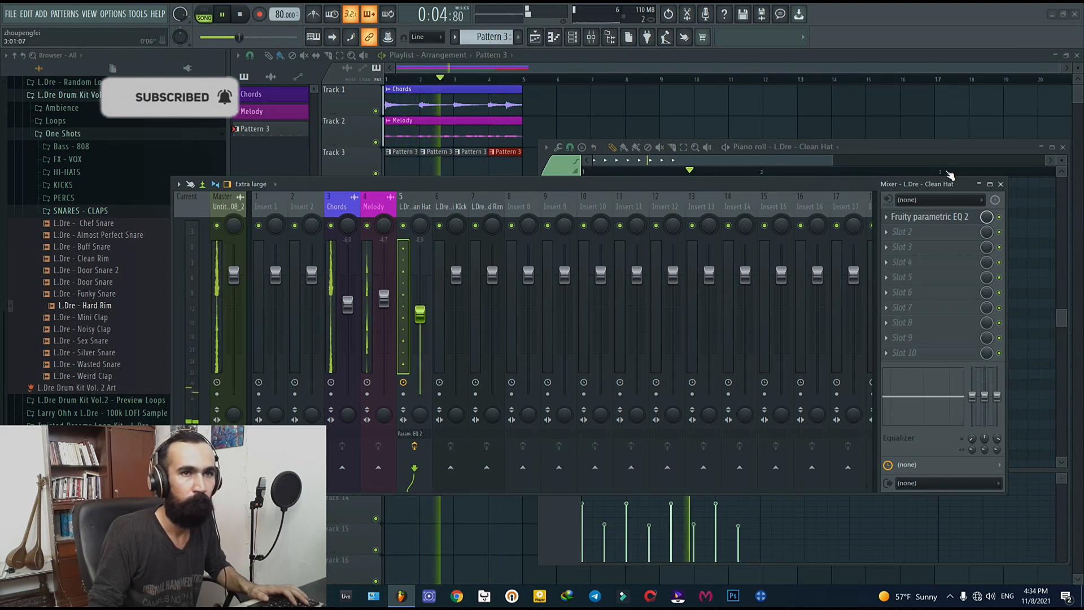
left_click(1002, 185)
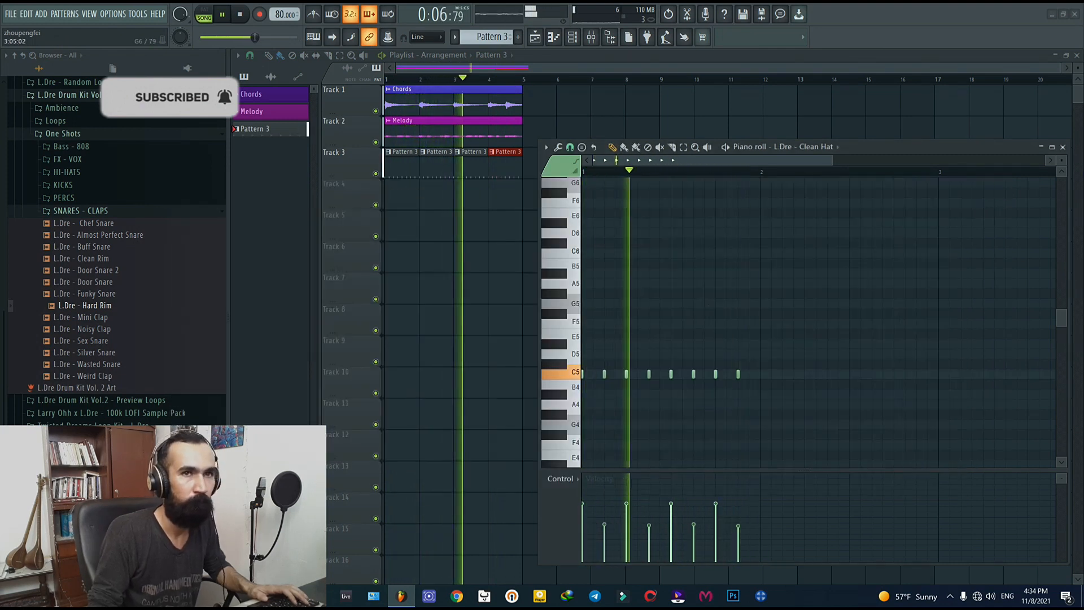
left_click(1063, 147)
Step: Add L.Dre - Hard Rim hits on steps 5 and 13, and lower its channel volume to about 66%
left_click(572, 37)
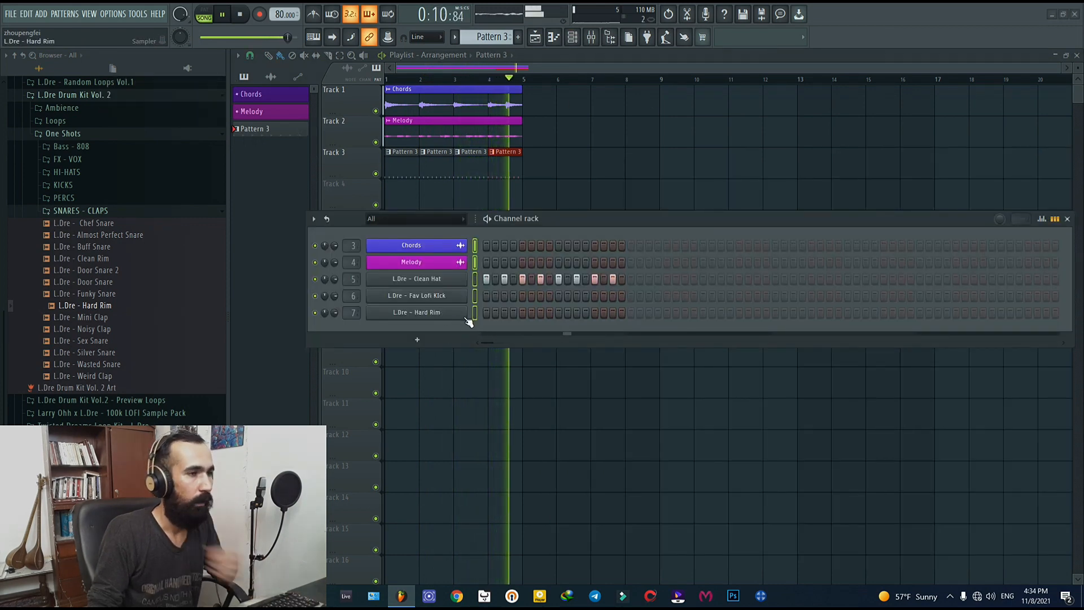
left_click(523, 312)
left_click(595, 312)
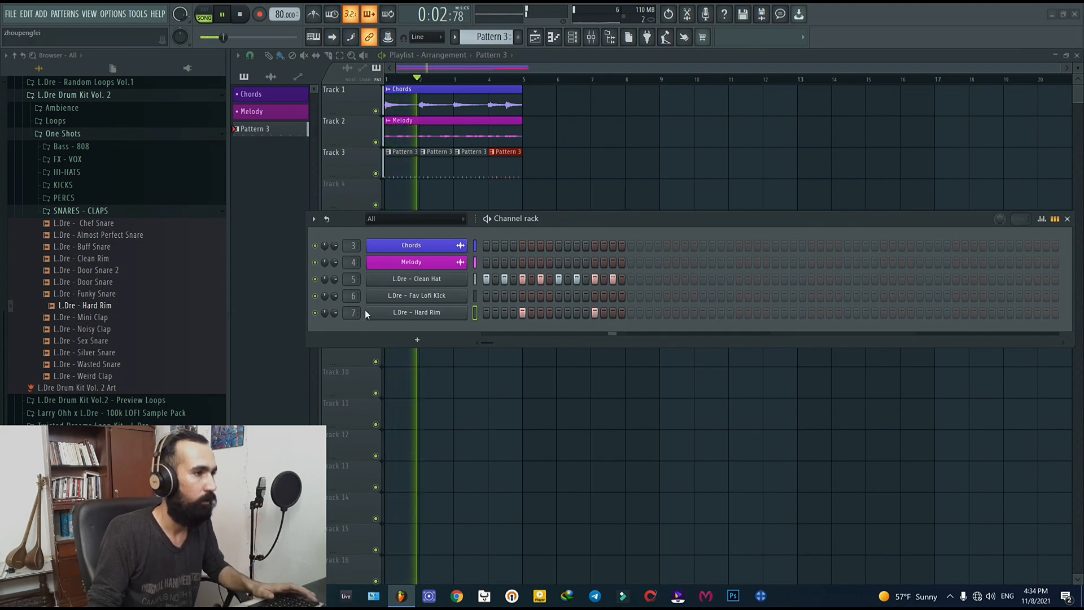
left_click_drag(335, 313, 335, 327)
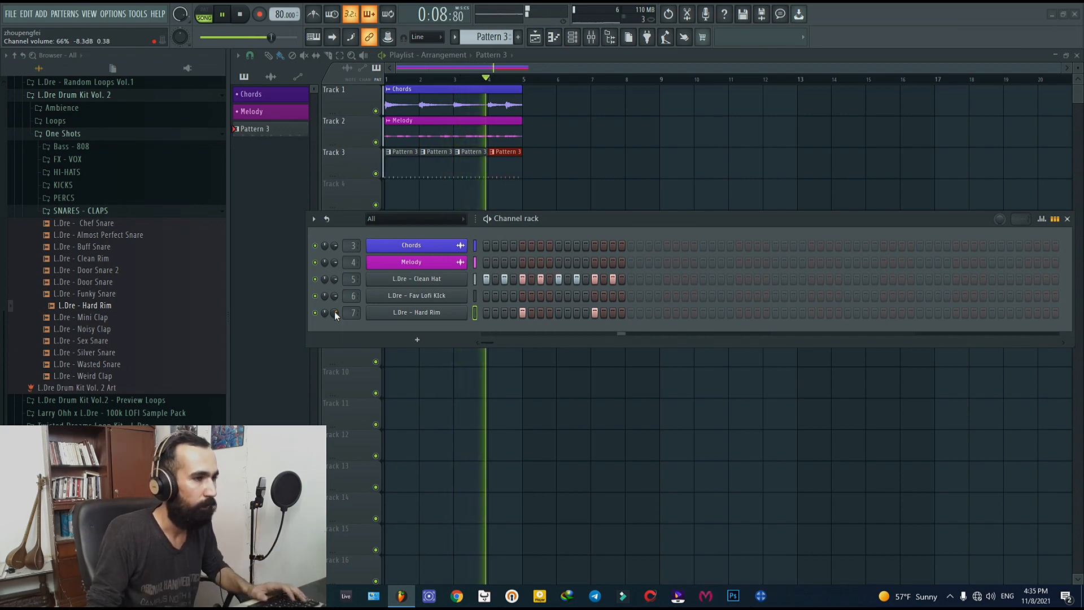
Step: Add L.Dre - Fav Lofi Kick hits on steps 1 and 11, and lower its channel volume to about 61%
left_click(486, 296)
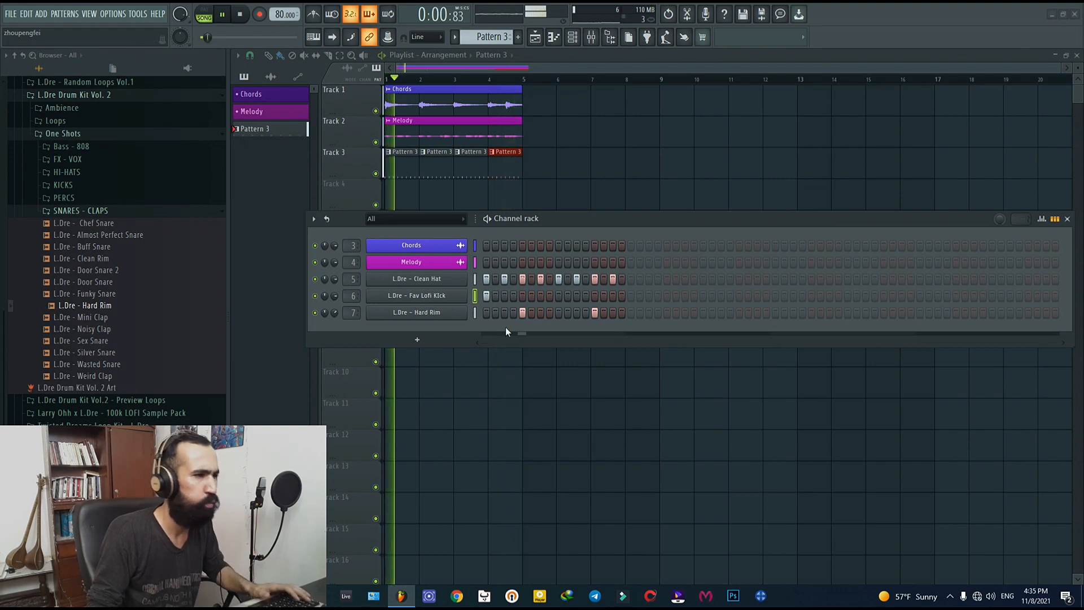
key("space")
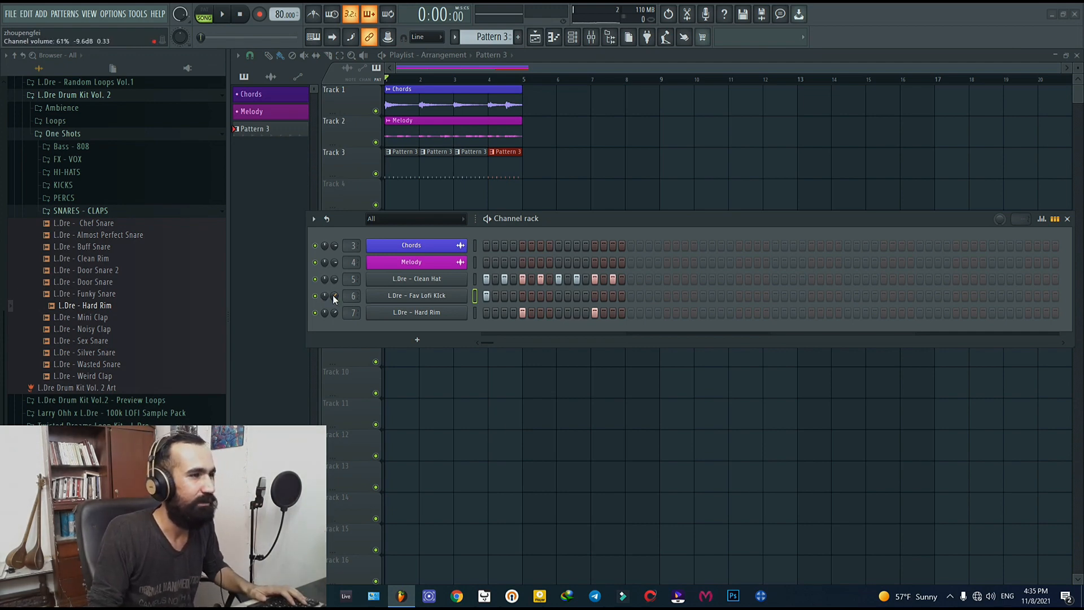
key("space")
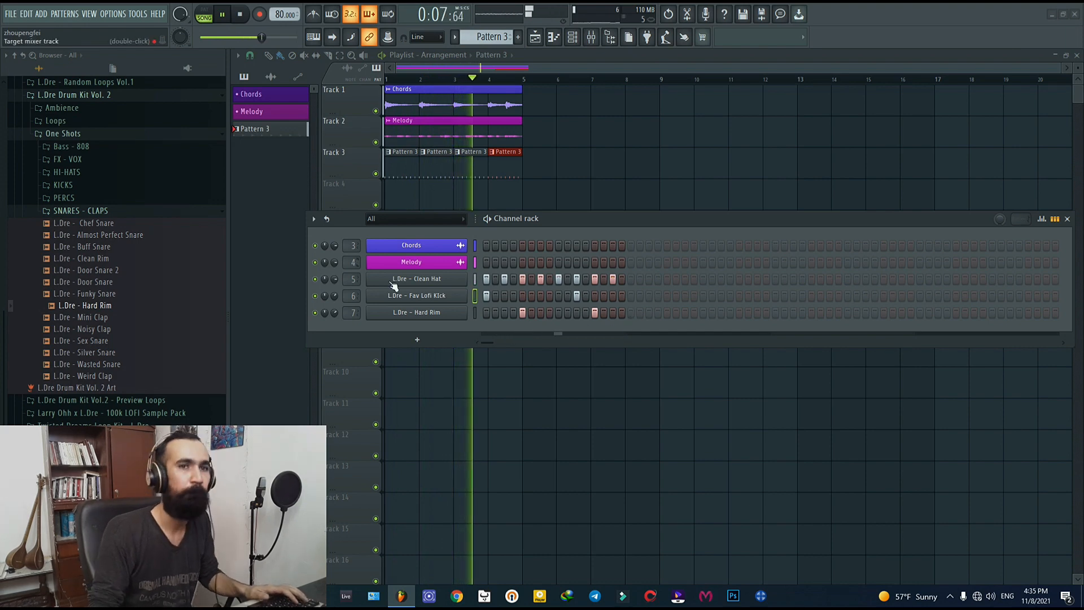
left_click(1067, 218)
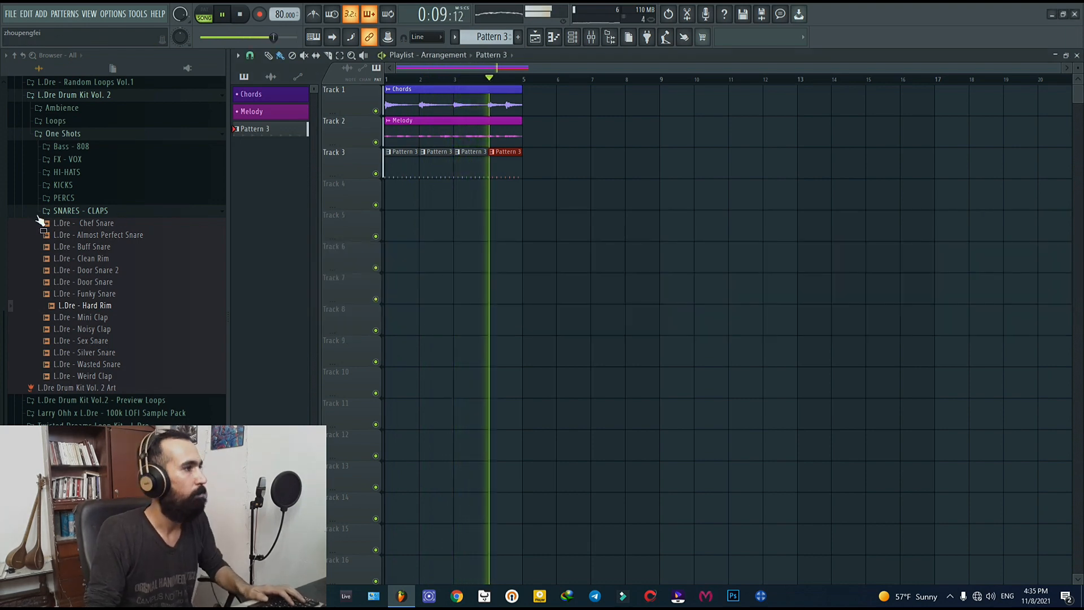
Step: Audition L.Dre - Walking on dirt and L.Dre - Swamp in the drum kit's Ambience folder
left_click(83, 210)
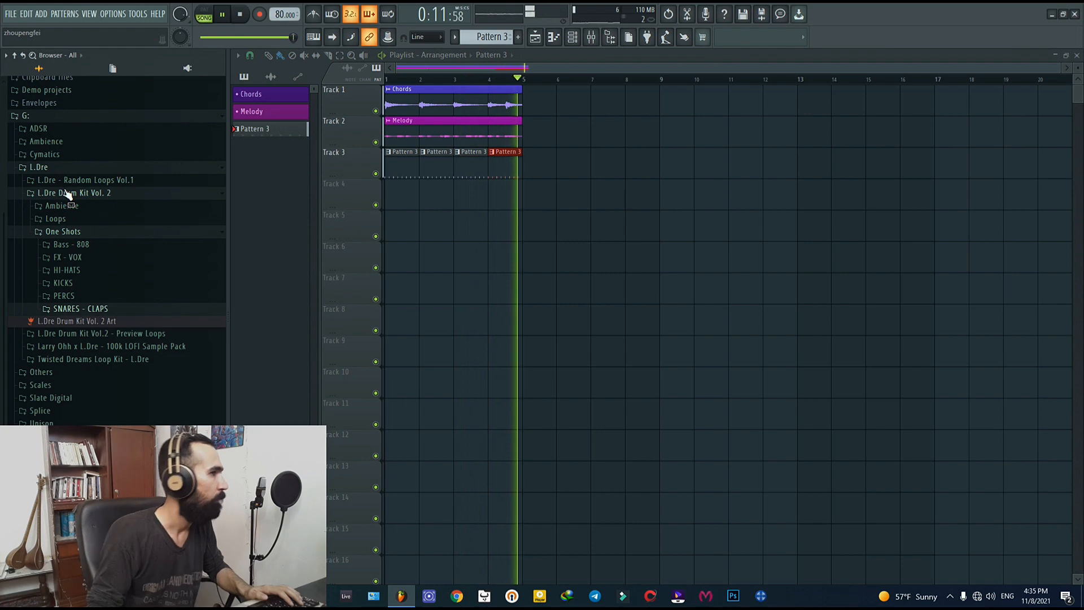
left_click(63, 206)
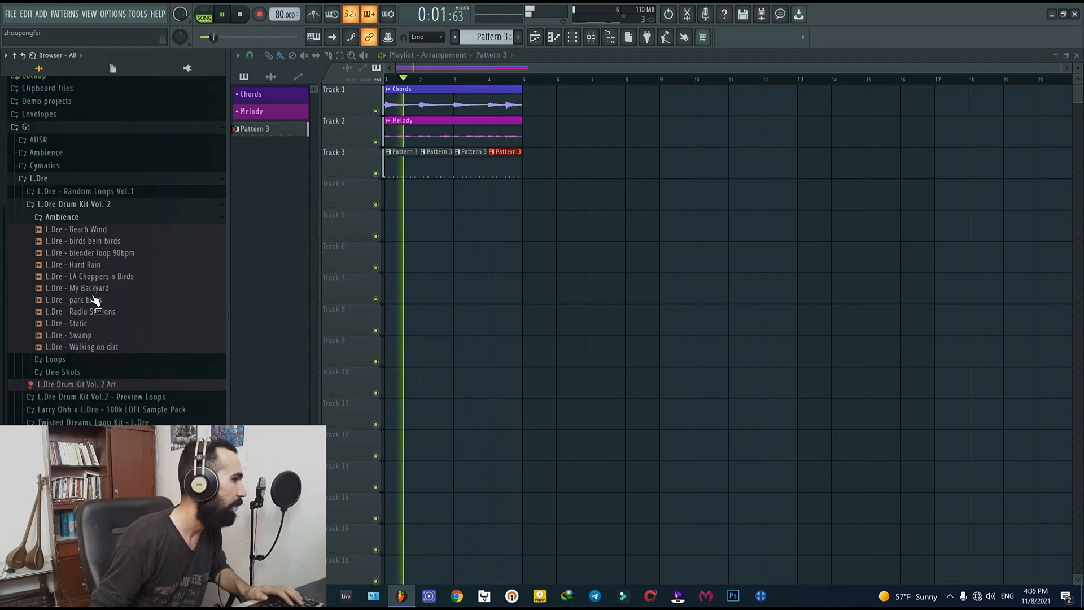
left_click(104, 349)
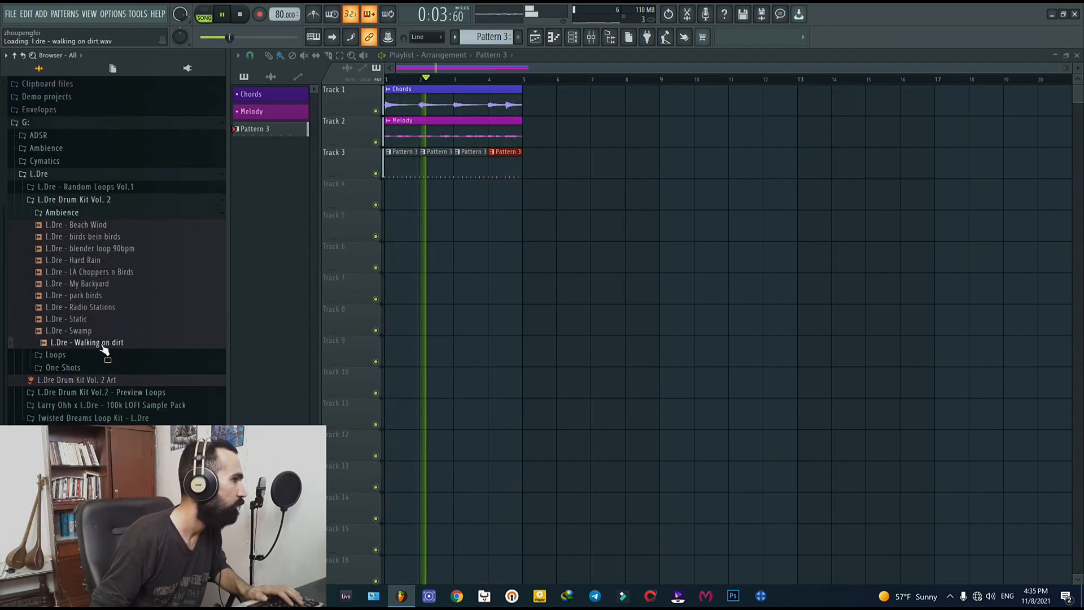
left_click(97, 333)
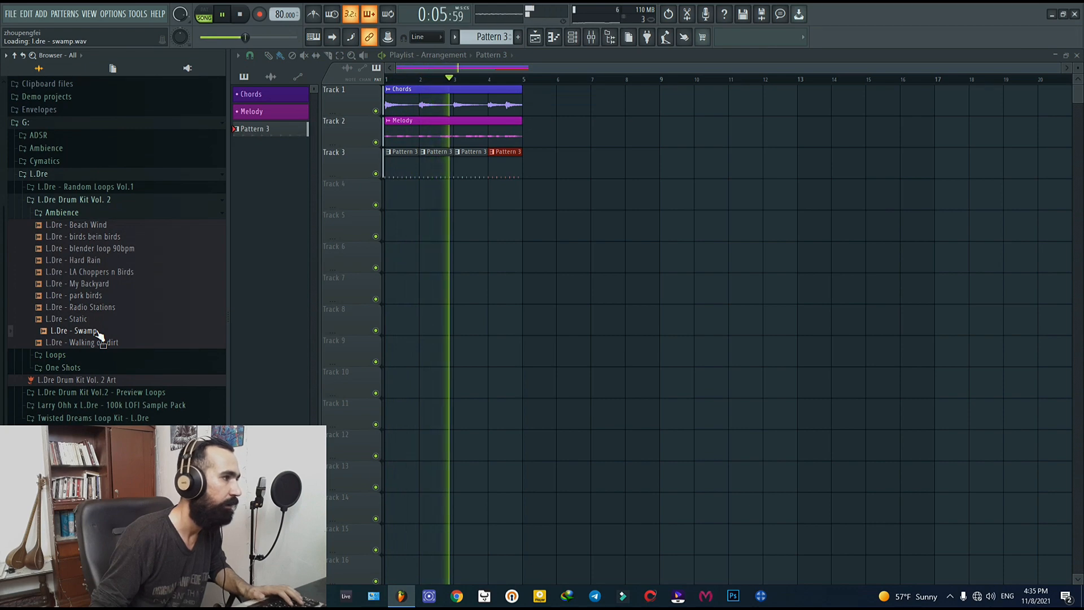
Step: Place L.Dre - Swamp on Track 4 from bar 1 and trim its end to bar 5
left_click_drag(344, 214, 403, 198)
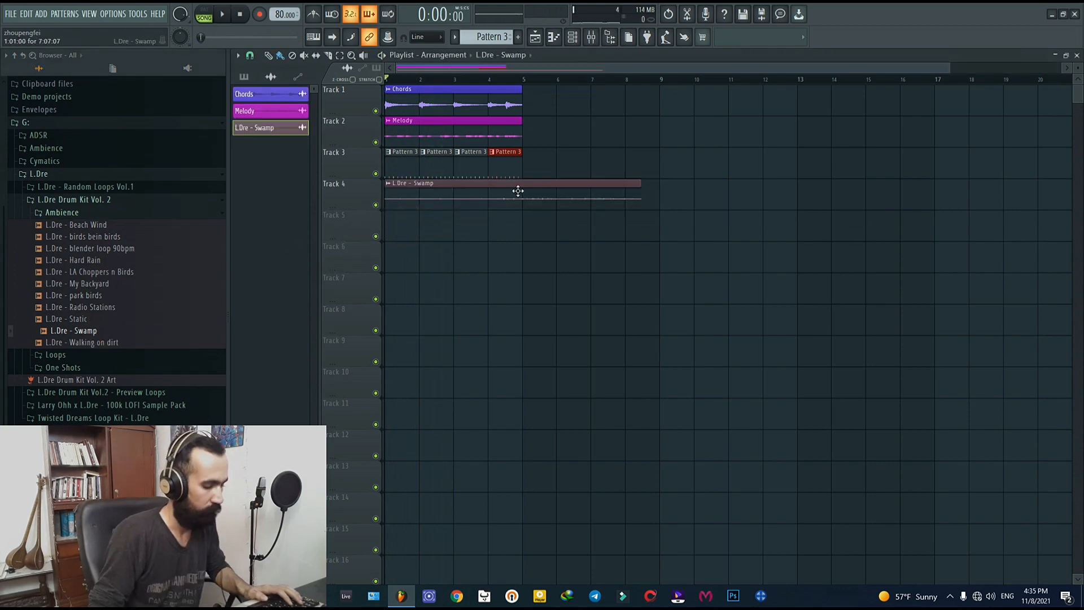
scroll(524, 195, "up", 2)
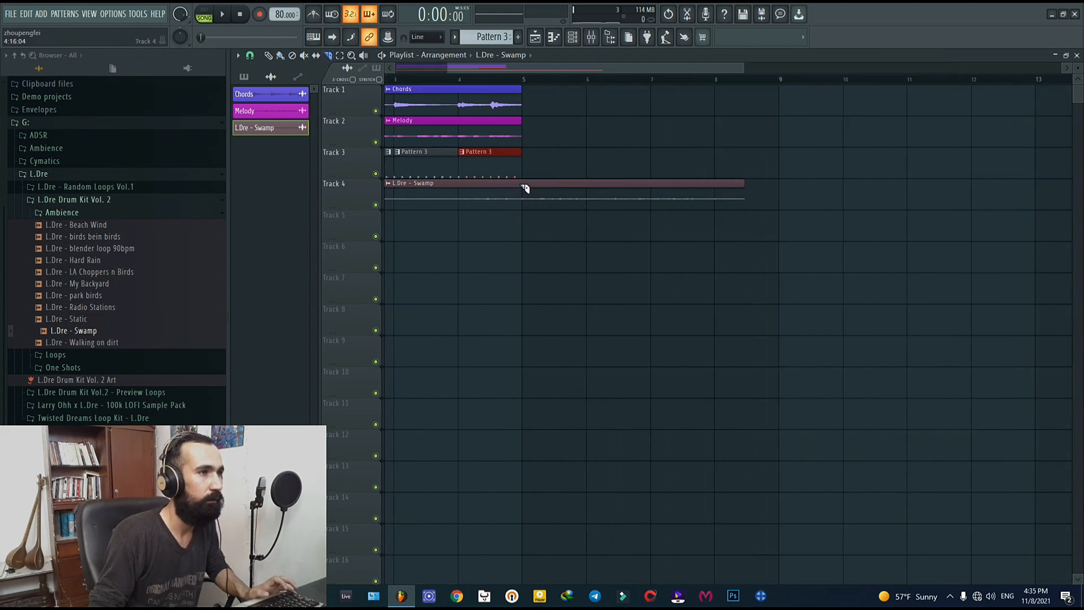
scroll(527, 234, "down", 2)
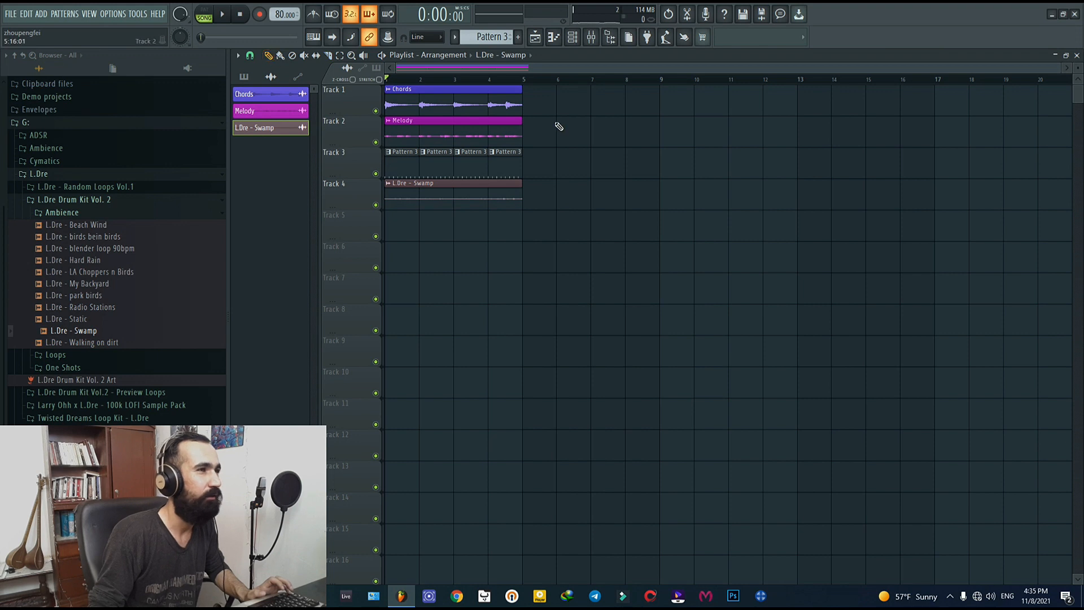
Step: Duplicate all the clips to bar 5, remove the Pattern 3 clips from bars 1 to 4, and check the Swamp channel settings
left_click_drag(554, 85, 391, 232)
key("ctrl+b")
left_click(434, 269)
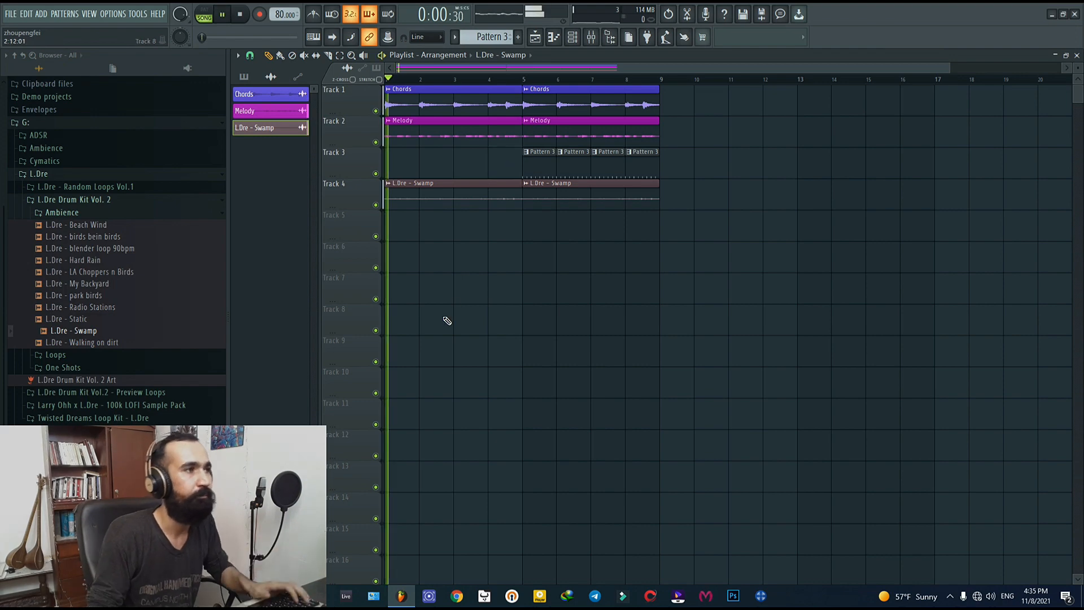
double_click(426, 184)
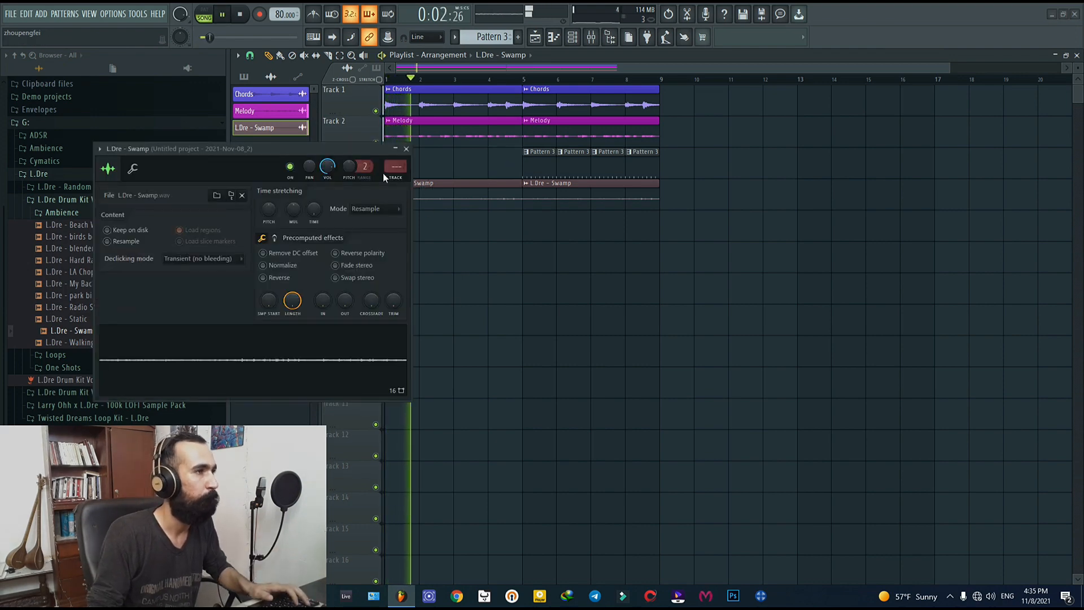
left_click(406, 149)
Step: Select the Chords, Melody, Pattern 3 and Swamp clips starting at bar 5 and duplicate them to bar 9
left_click_drag(720, 85, 612, 197)
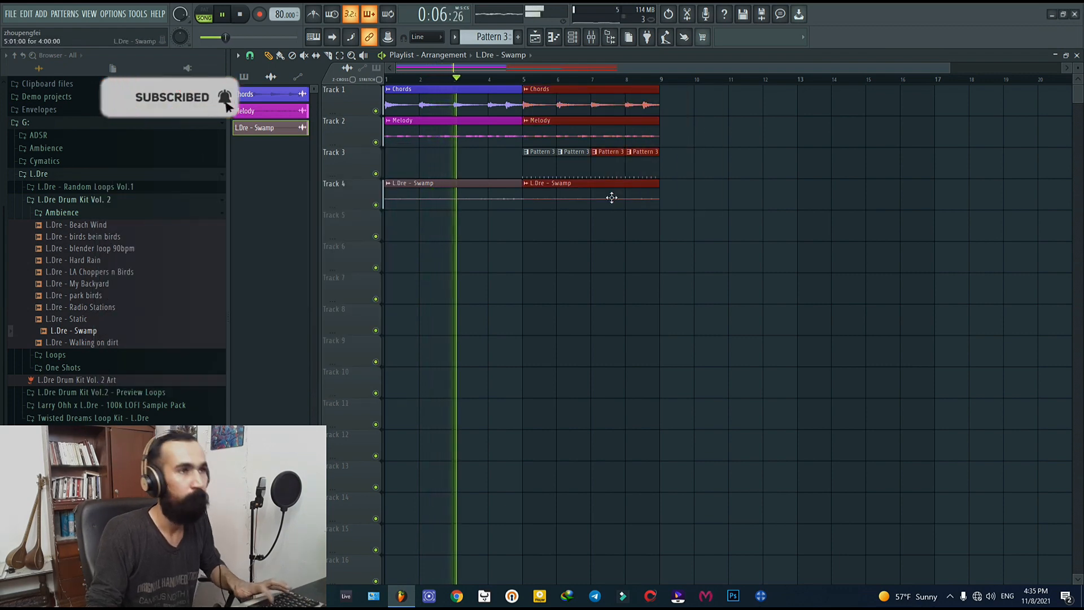
key("ctrl+b")
scroll(612, 292, "down", 1)
left_click(610, 292, "ctrl")
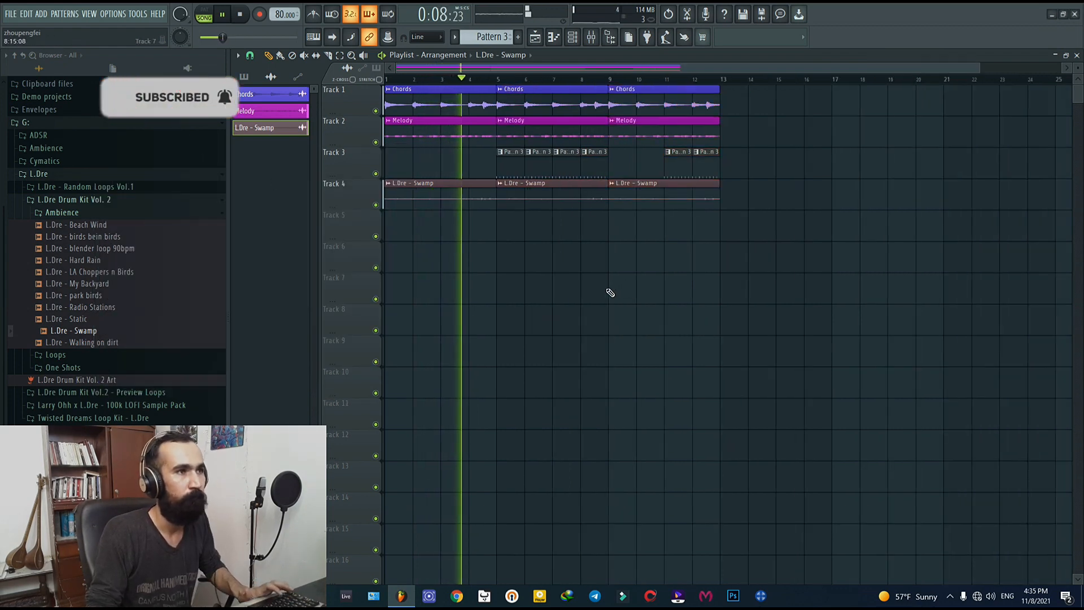
Step: Duplicate the Pattern 3 clip at bar 8 twice to fill bars 9 and 10 on Track 3
left_click_drag(625, 177, 605, 156)
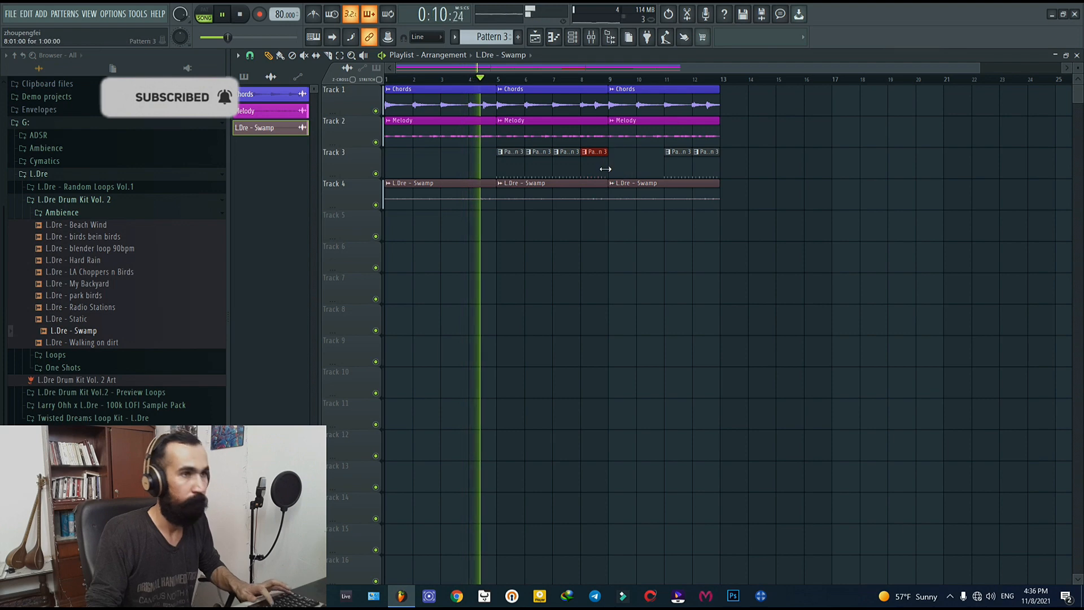
key("ctrl+b")
key("ctrl+b")
left_click(603, 259, "ctrl")
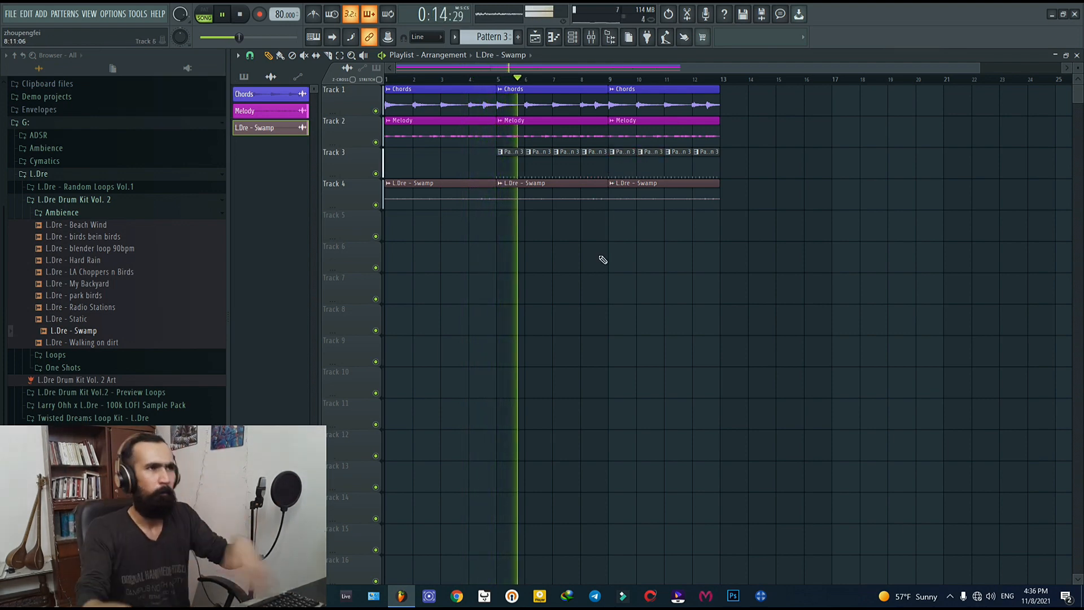
Step: Lower the Hard Rim mixer track's volume to -3.0 dB during playback and close the mixer
left_click(590, 37)
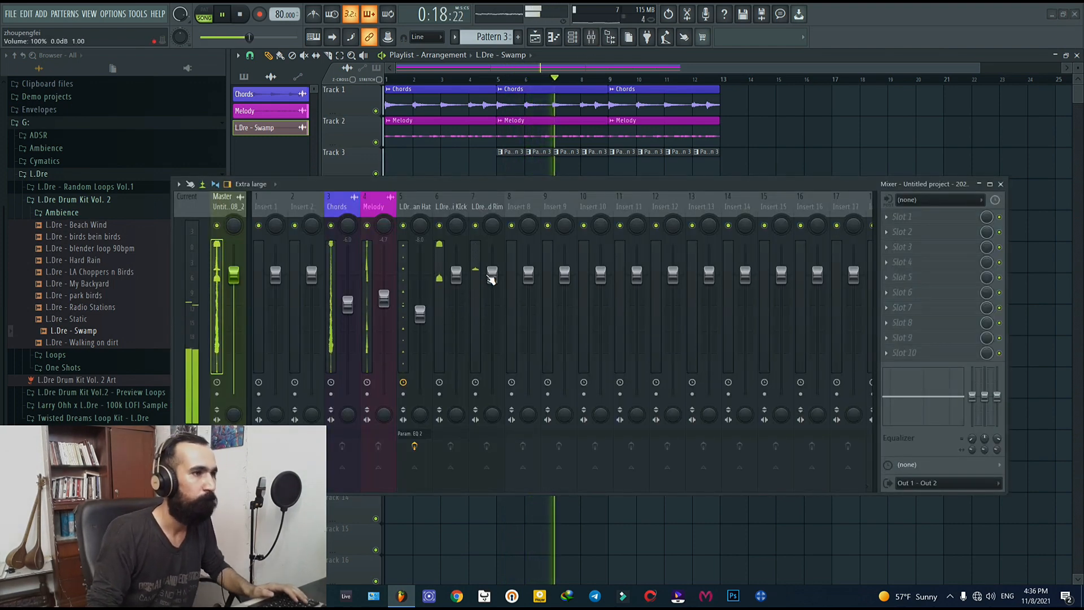
left_click_drag(491, 280, 493, 285)
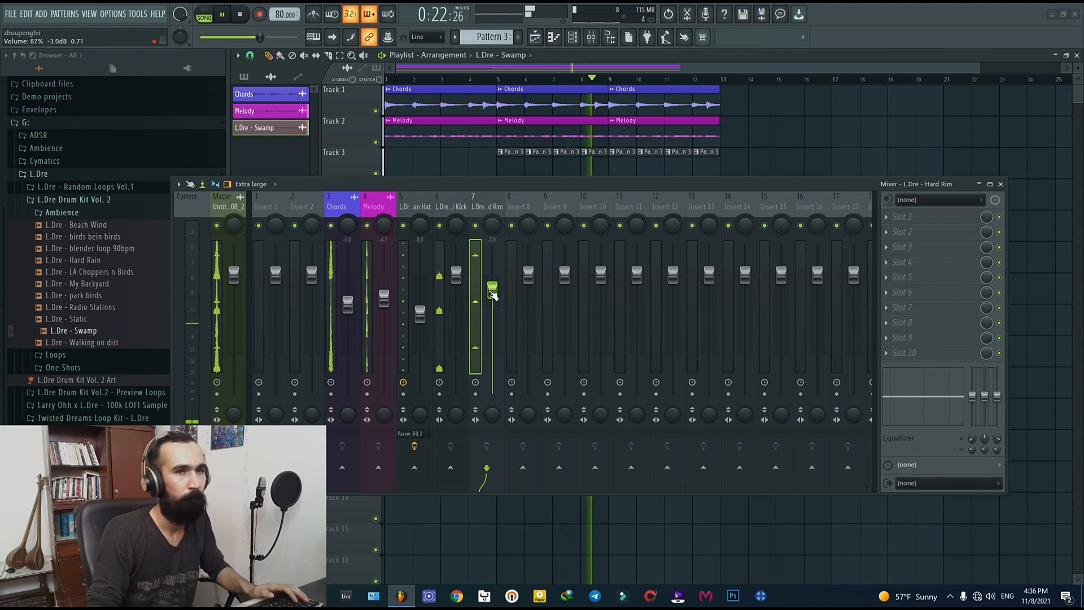
left_click(1001, 185)
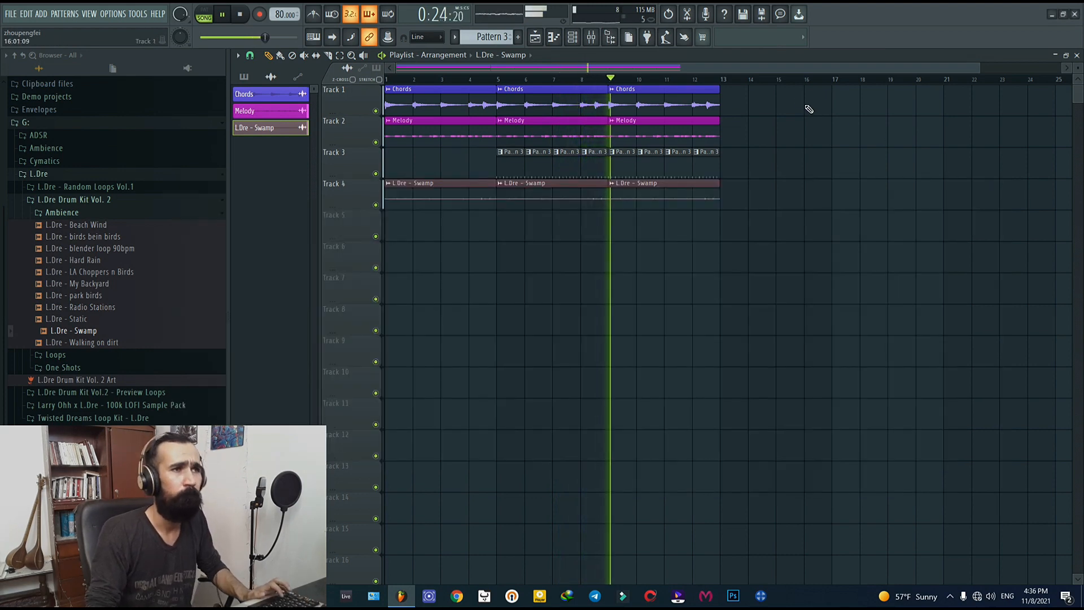
Step: Select all the clips in bars 9 to 12 on Tracks 1 to 4 and duplicate them to bar 13
left_click_drag(790, 86, 622, 204)
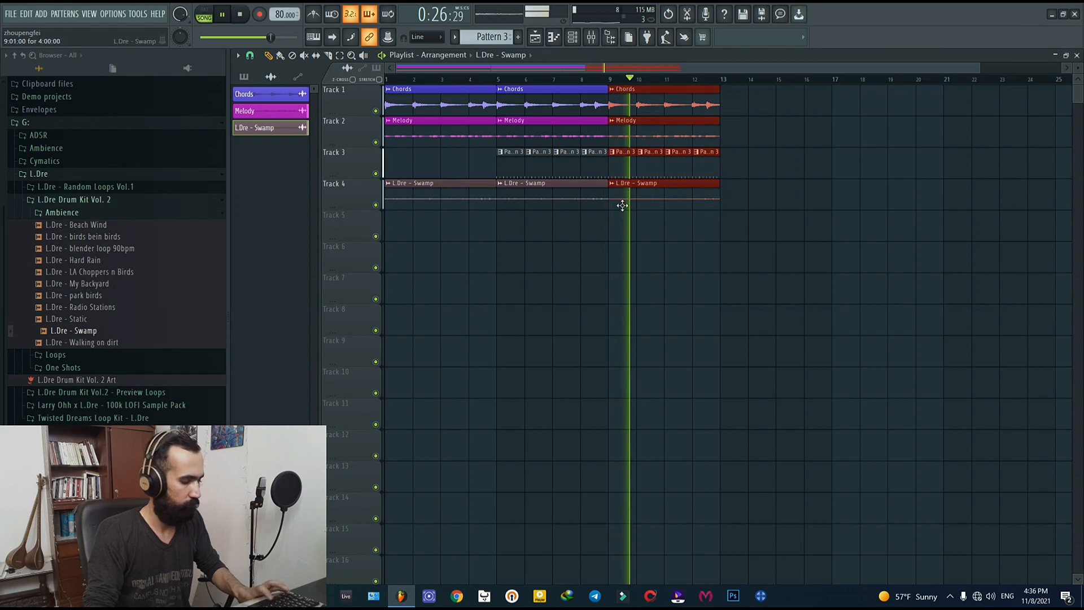
key("ctrl+b")
left_click(664, 288)
scroll(664, 288, "down", 1)
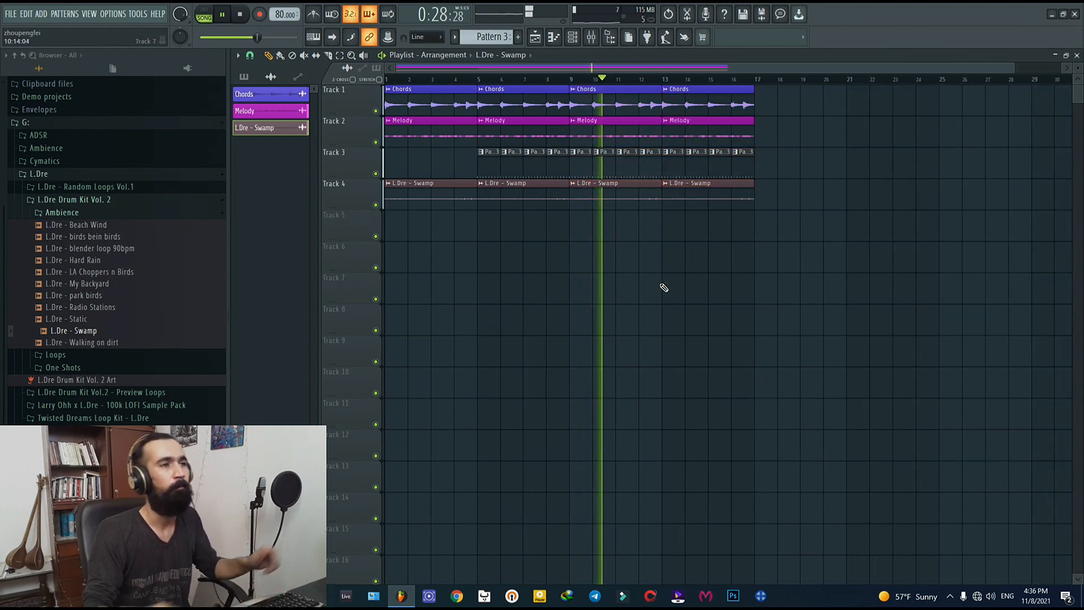